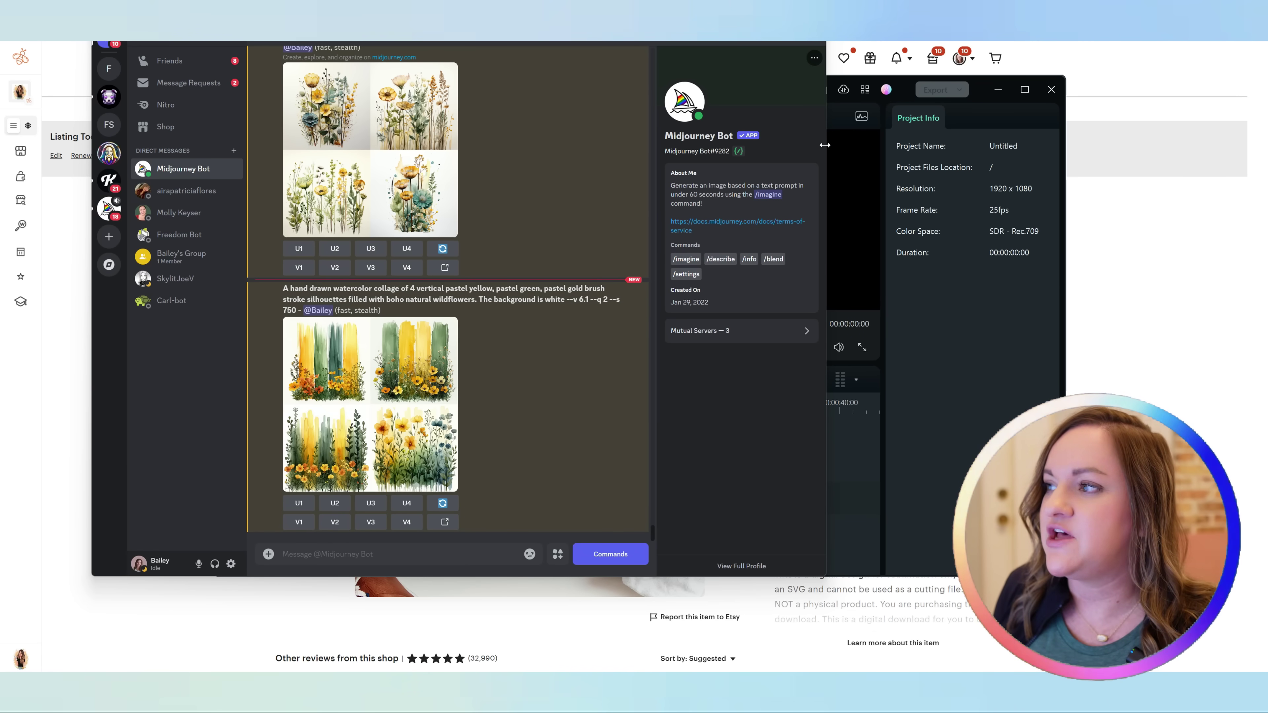
- Widen the Discord window and enlarge the second four-image grid of pastel wildflower strips
left_click_drag(826, 155, 1139, 154)
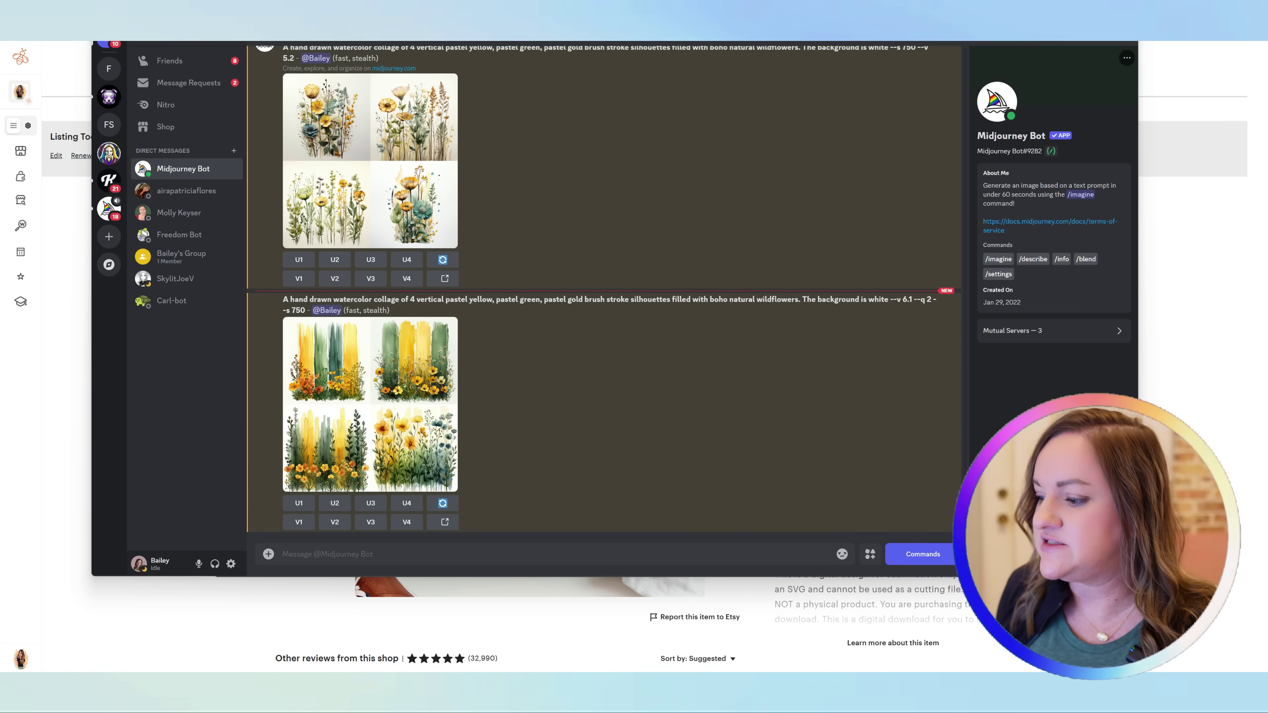
left_click(364, 407)
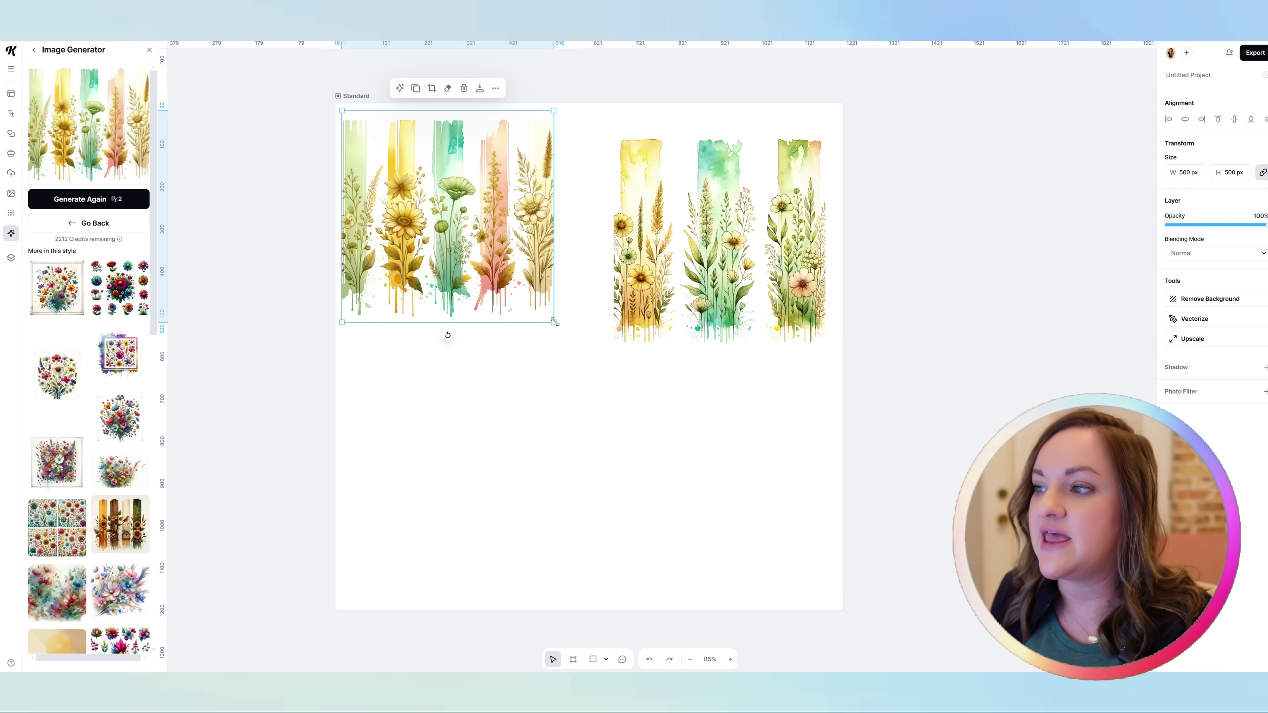
- Resize the right floral strip to 609 px, nudge it up, then select the left image
left_click(747, 302)
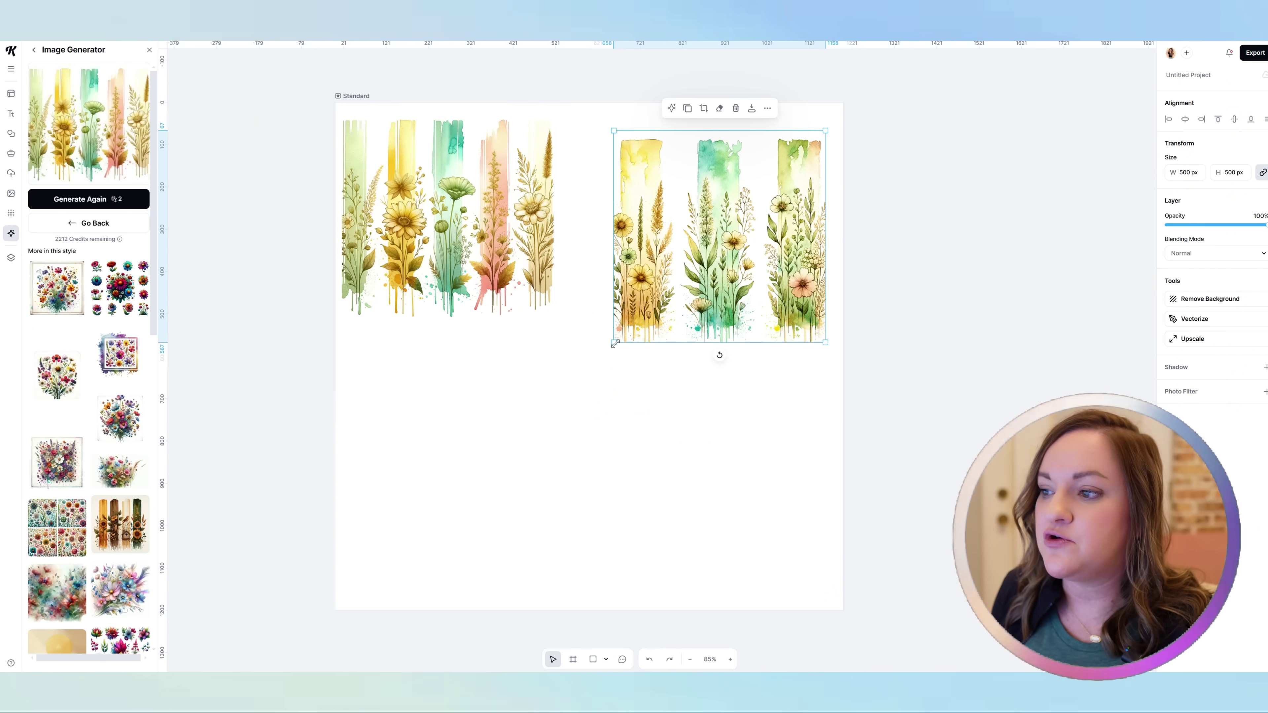
left_click_drag(615, 344, 568, 389)
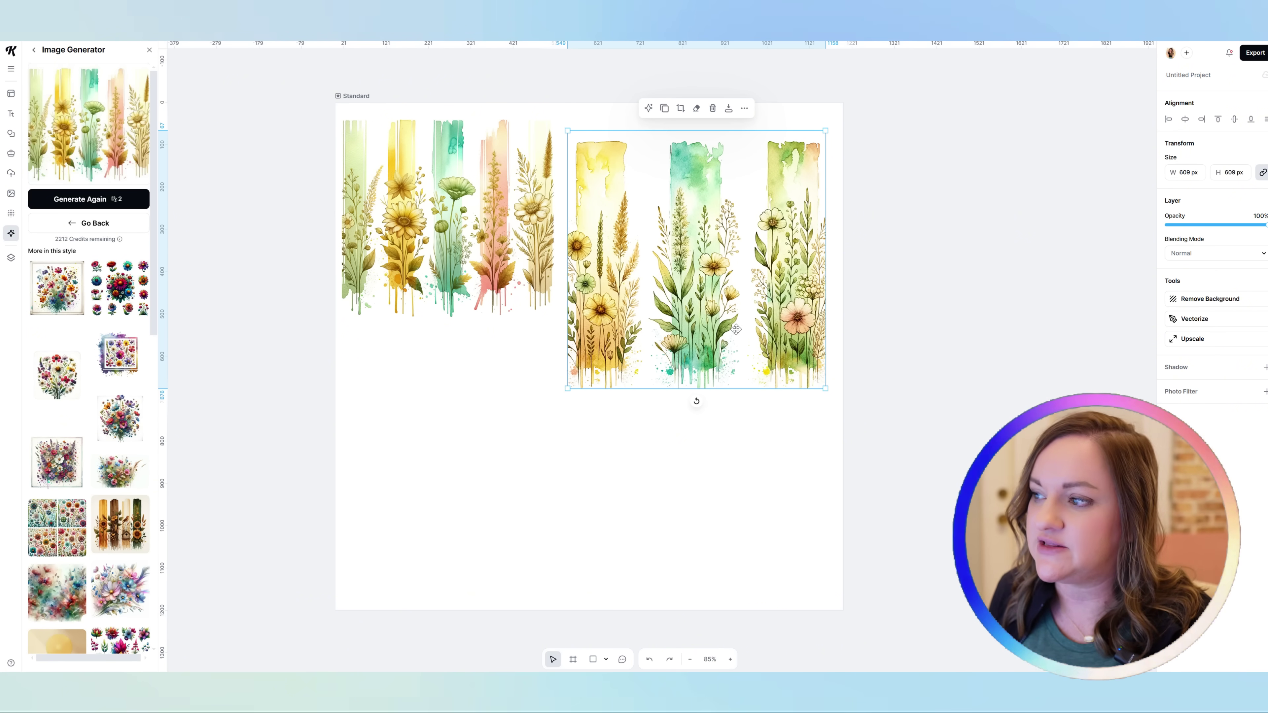
left_click(699, 459)
left_click_drag(703, 329, 703, 314)
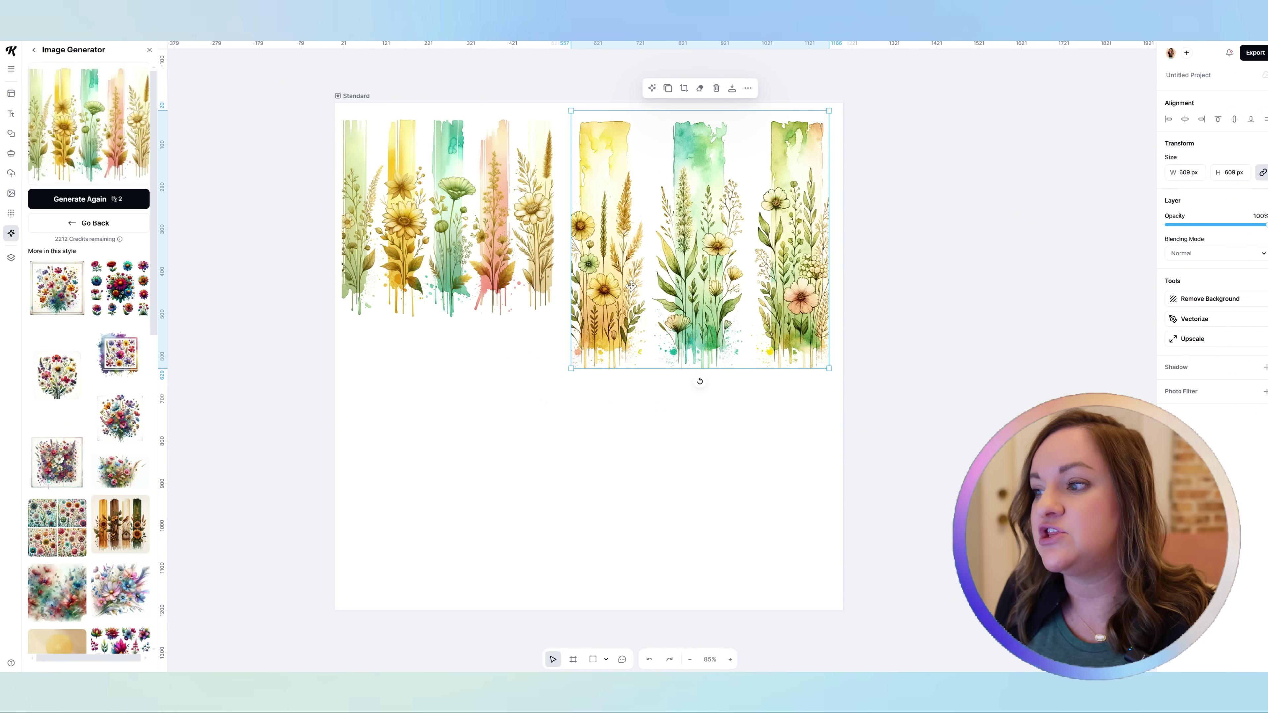
left_click(481, 244)
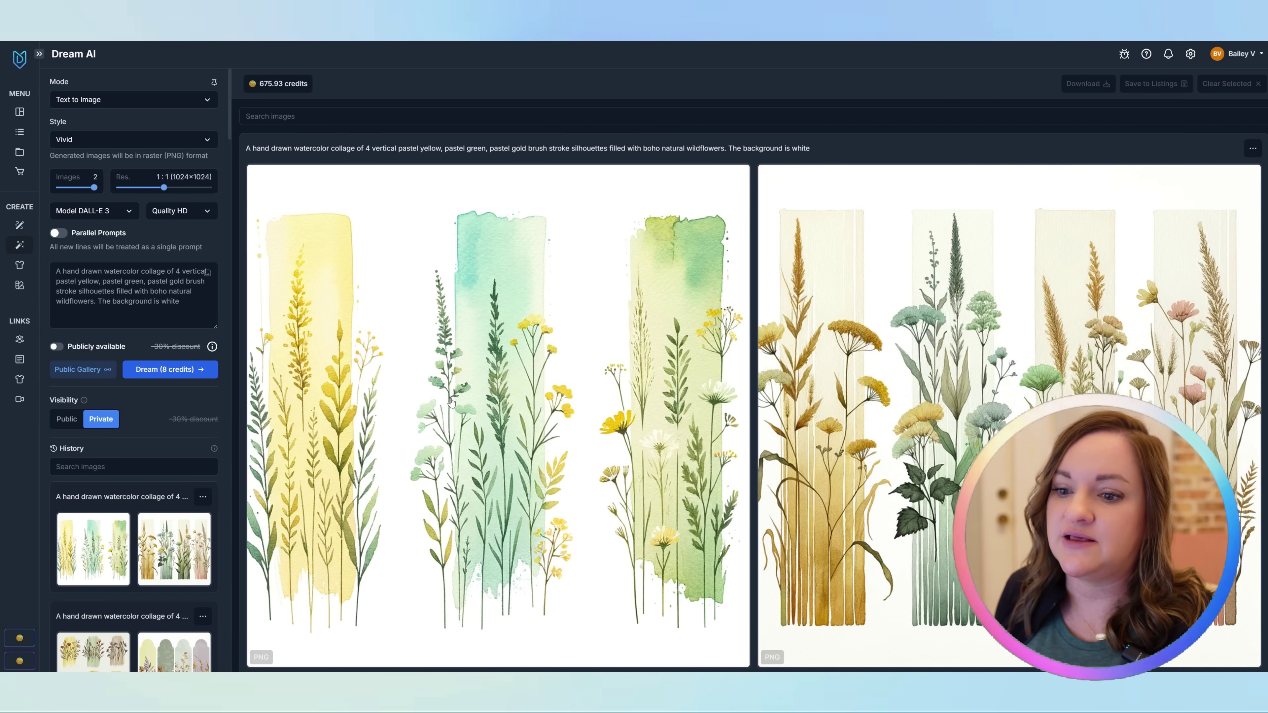
scroll(969, 458, "down", 1)
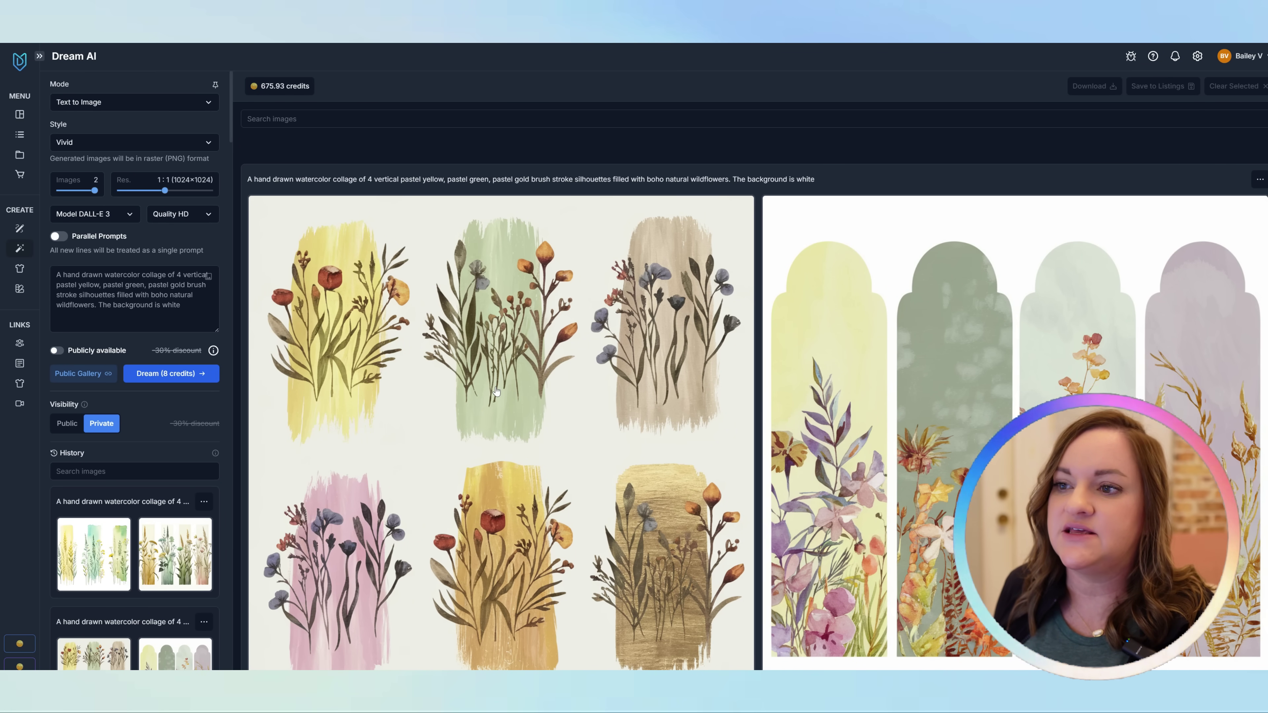
scroll(496, 391, "down", 1)
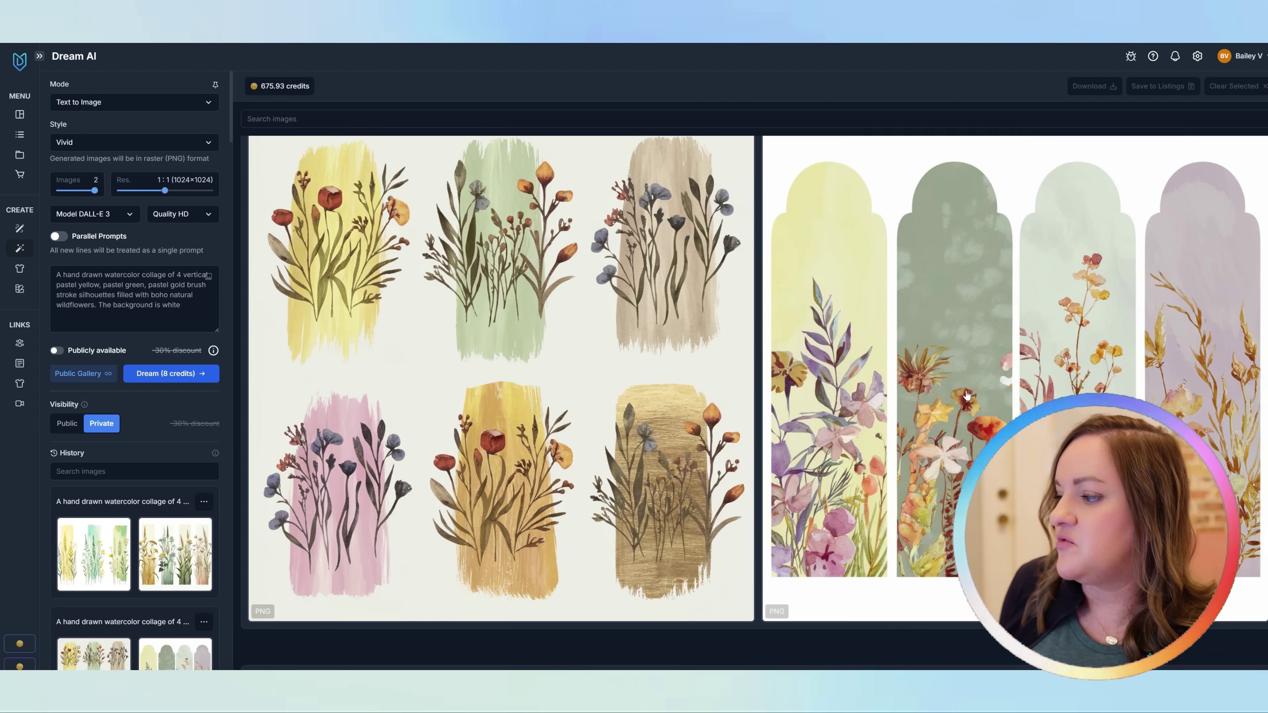
scroll(973, 329, "down", 10)
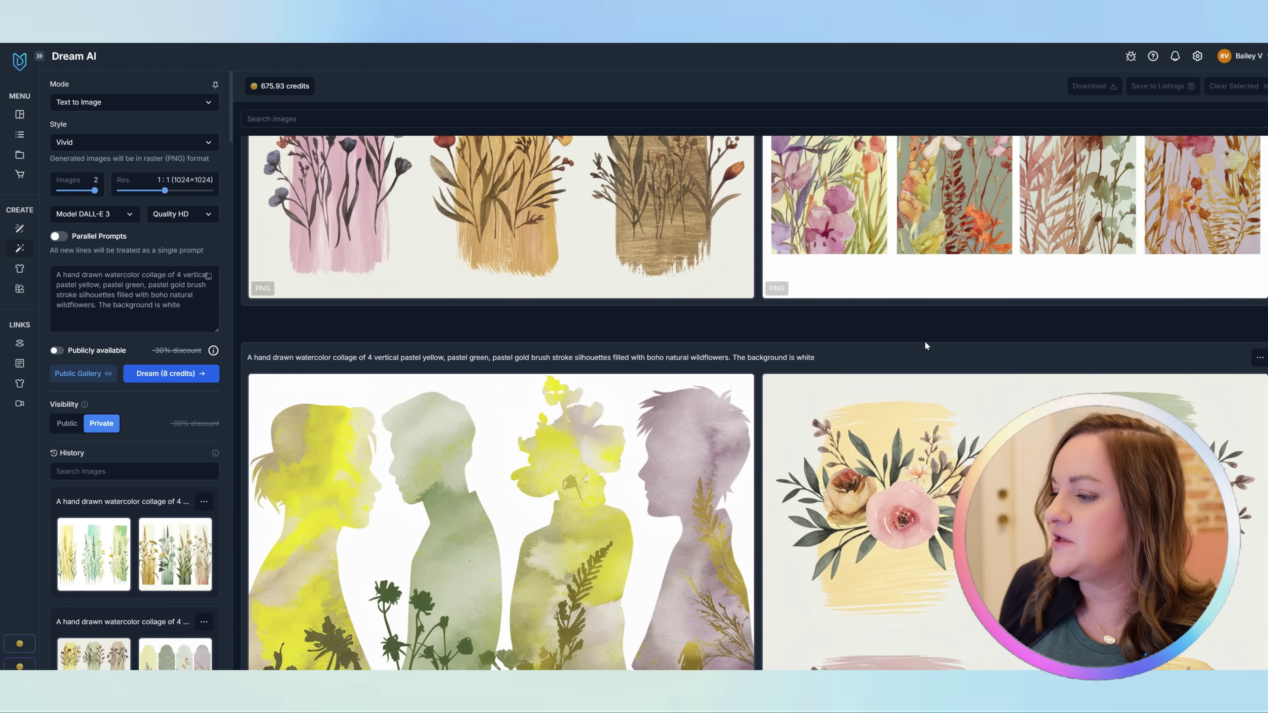
scroll(925, 344, "down", 2)
scroll(400, 500, "up", 1)
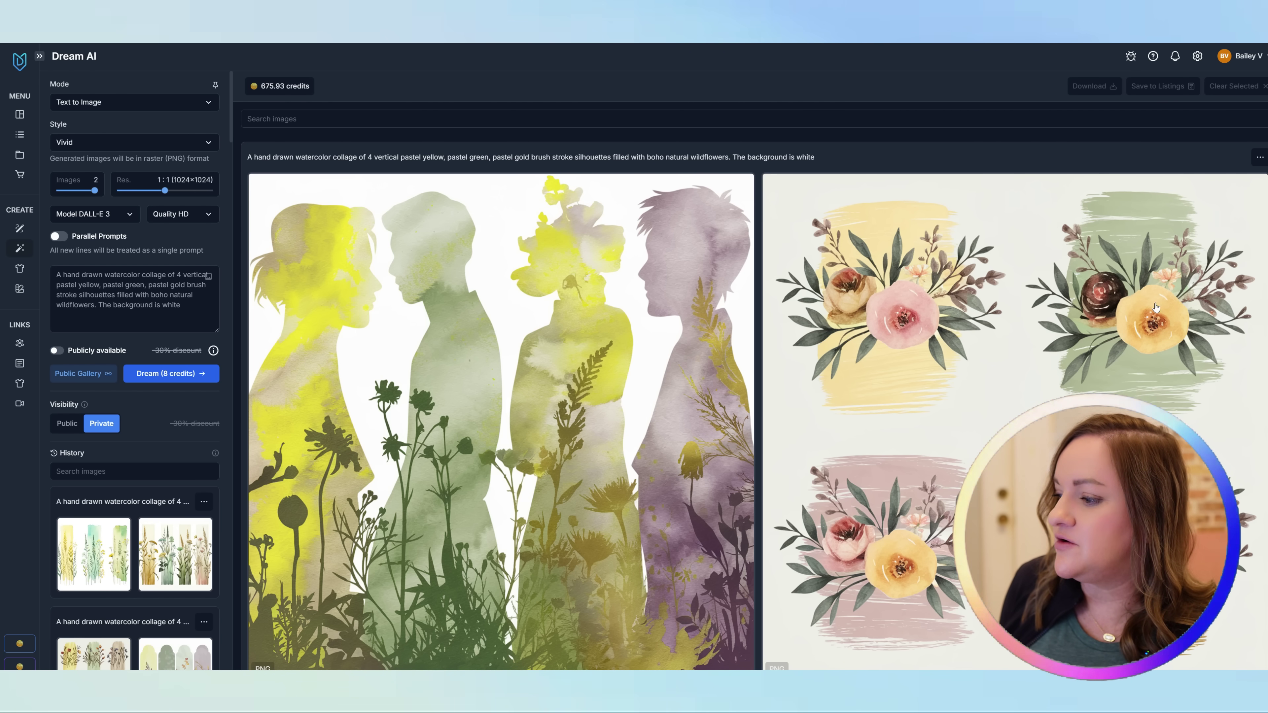
scroll(903, 556, "down", 5)
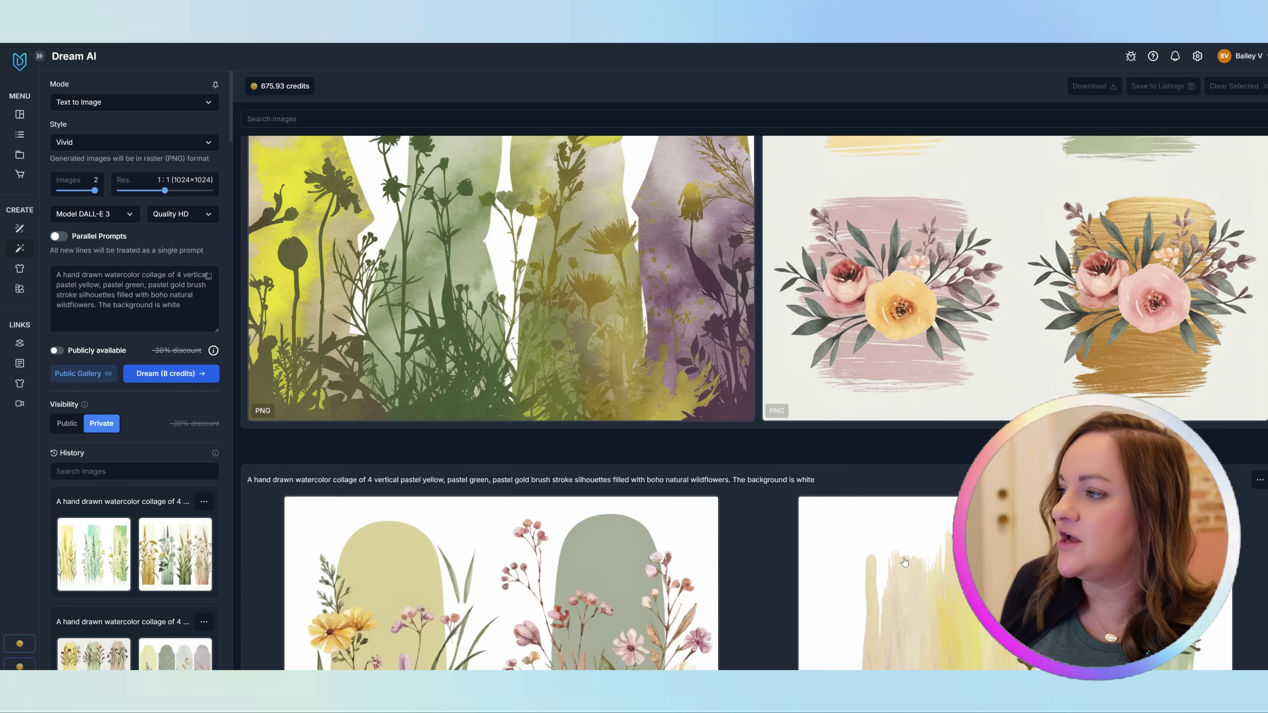
scroll(904, 561, "down", 4)
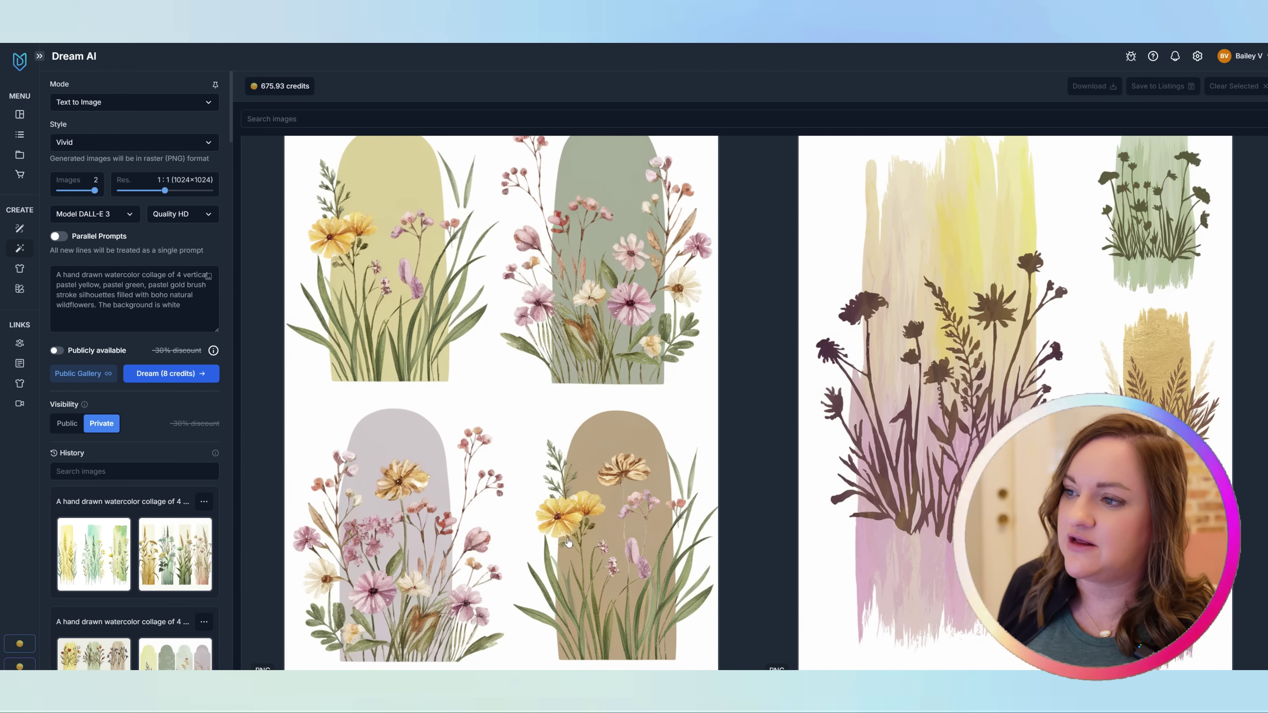
scroll(557, 574, "down", 1)
scroll(556, 573, "up", 2)
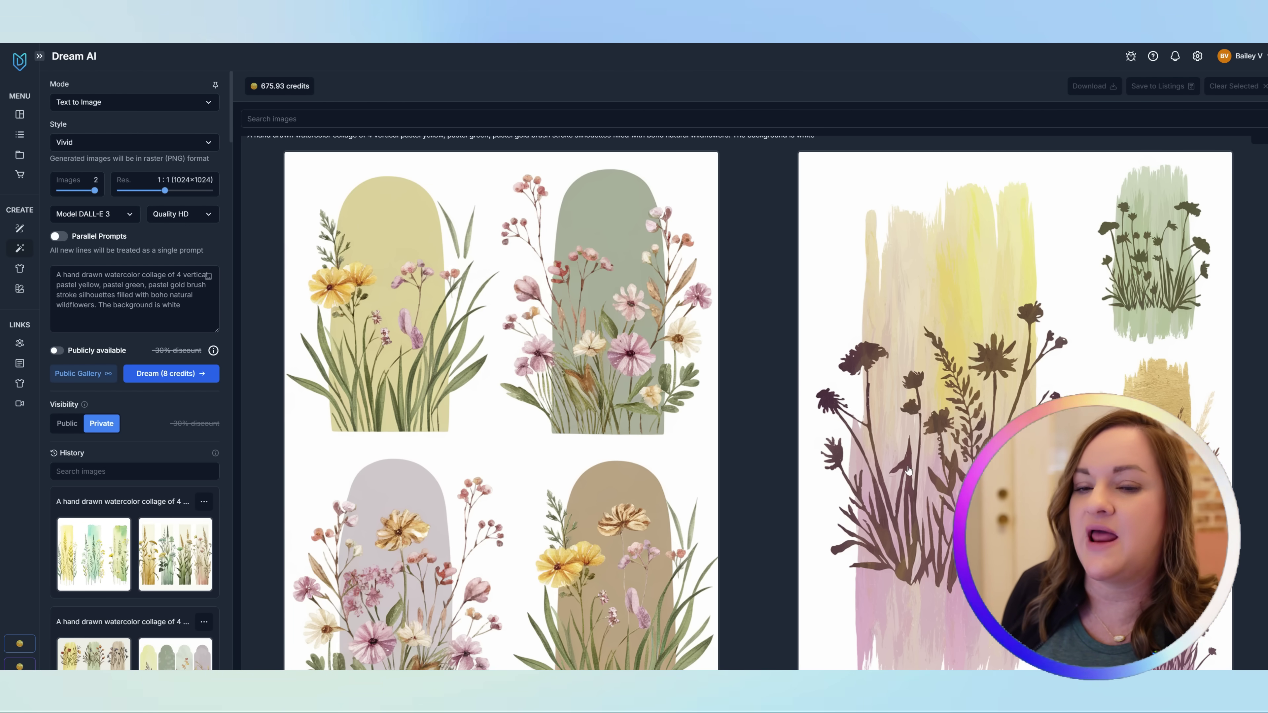
scroll(907, 471, "down", 8)
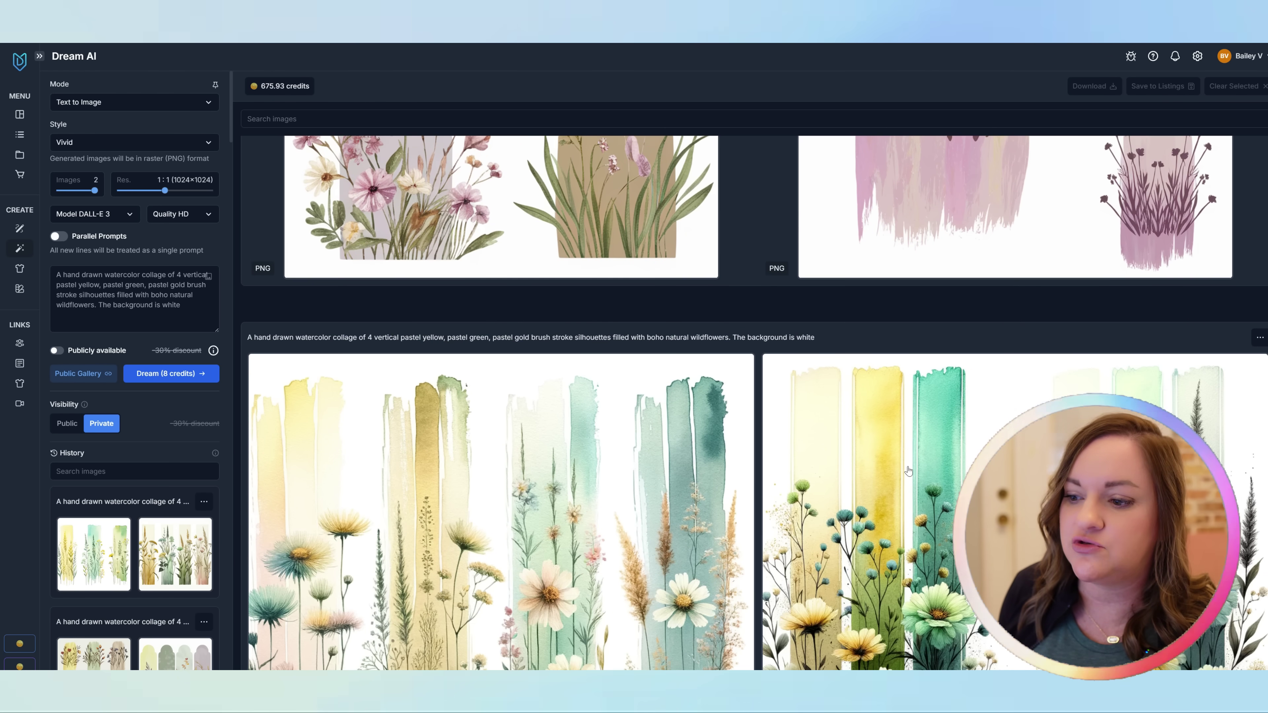
scroll(908, 471, "down", 3)
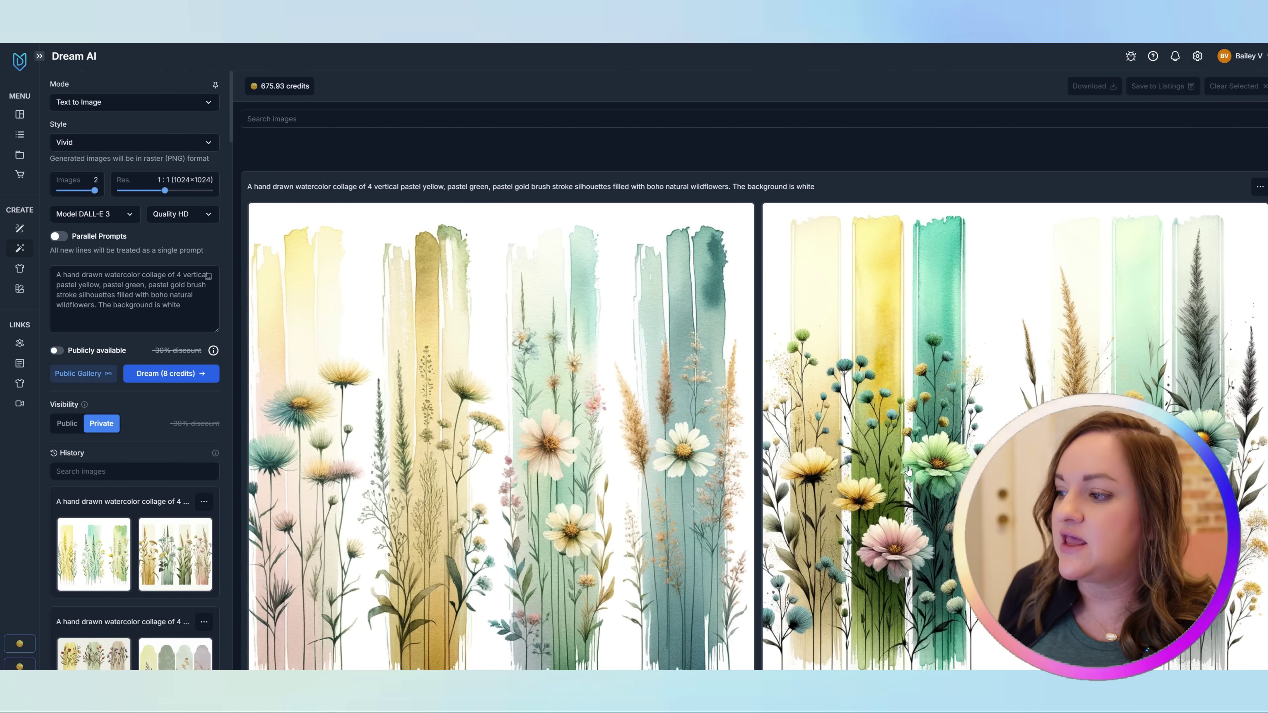
scroll(908, 471, "down", 2)
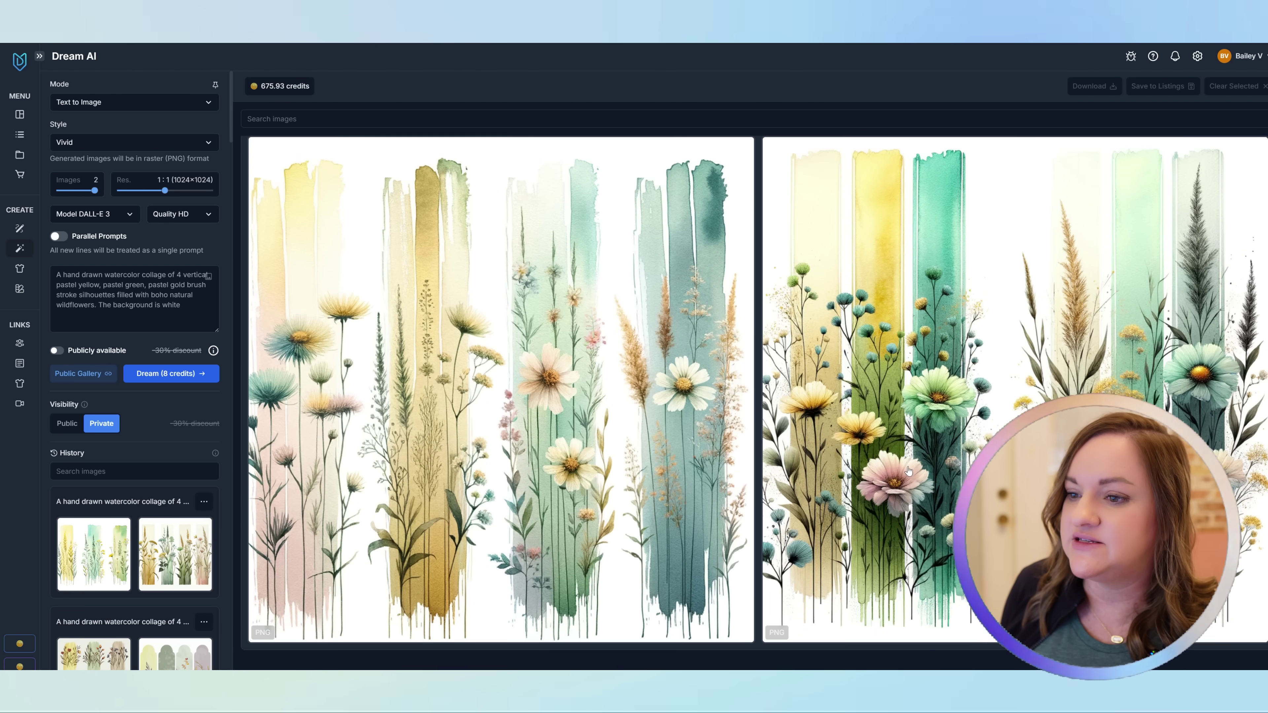
scroll(907, 471, "up", 2)
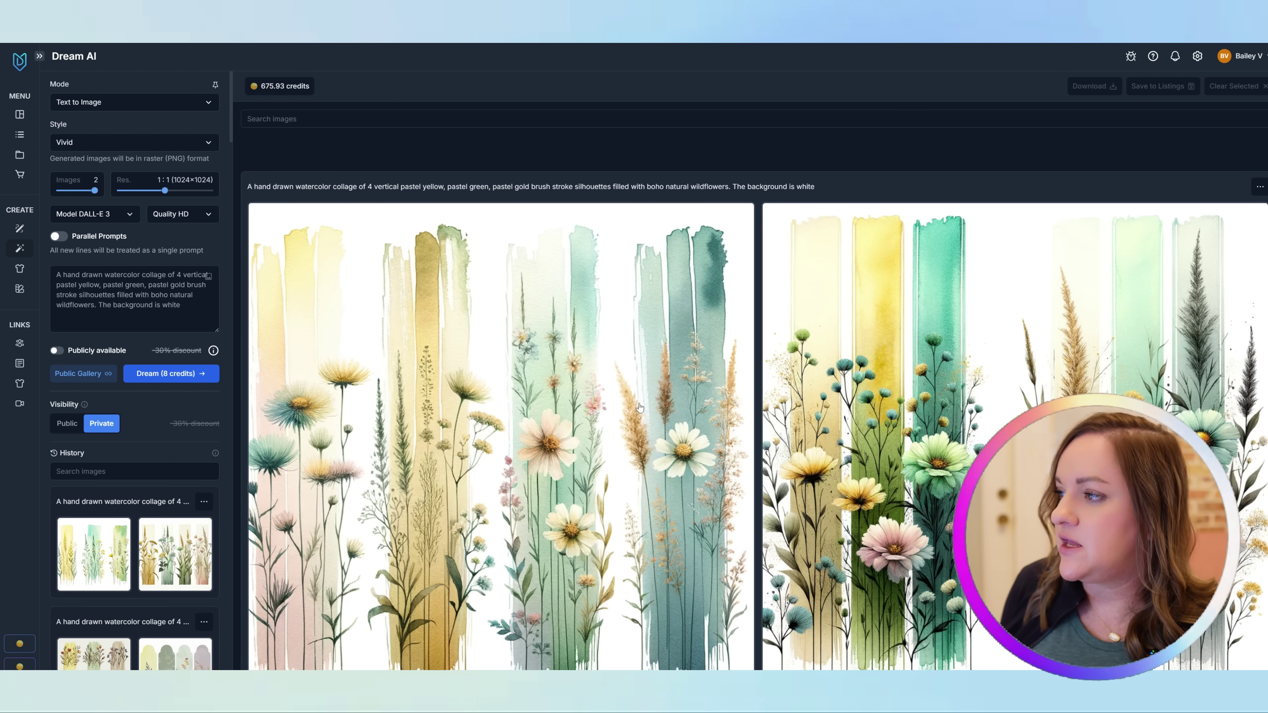
scroll(518, 432, "down", 2)
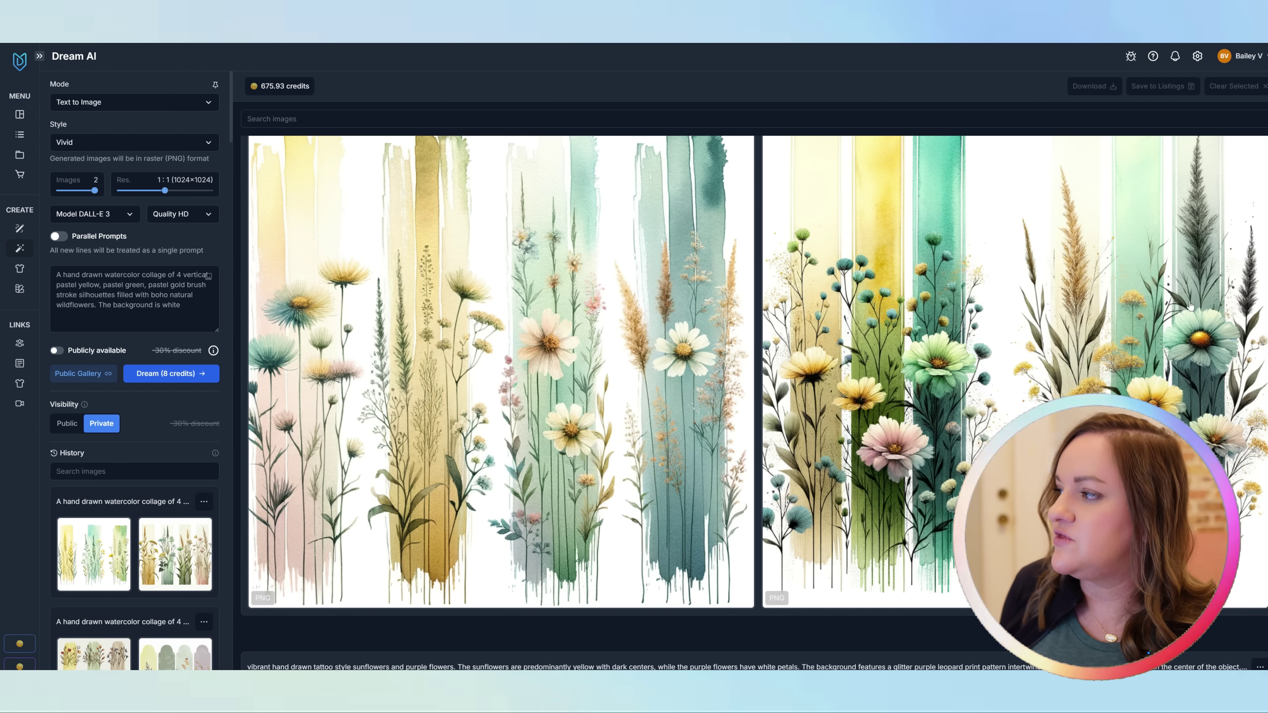
scroll(518, 432, "down", 8)
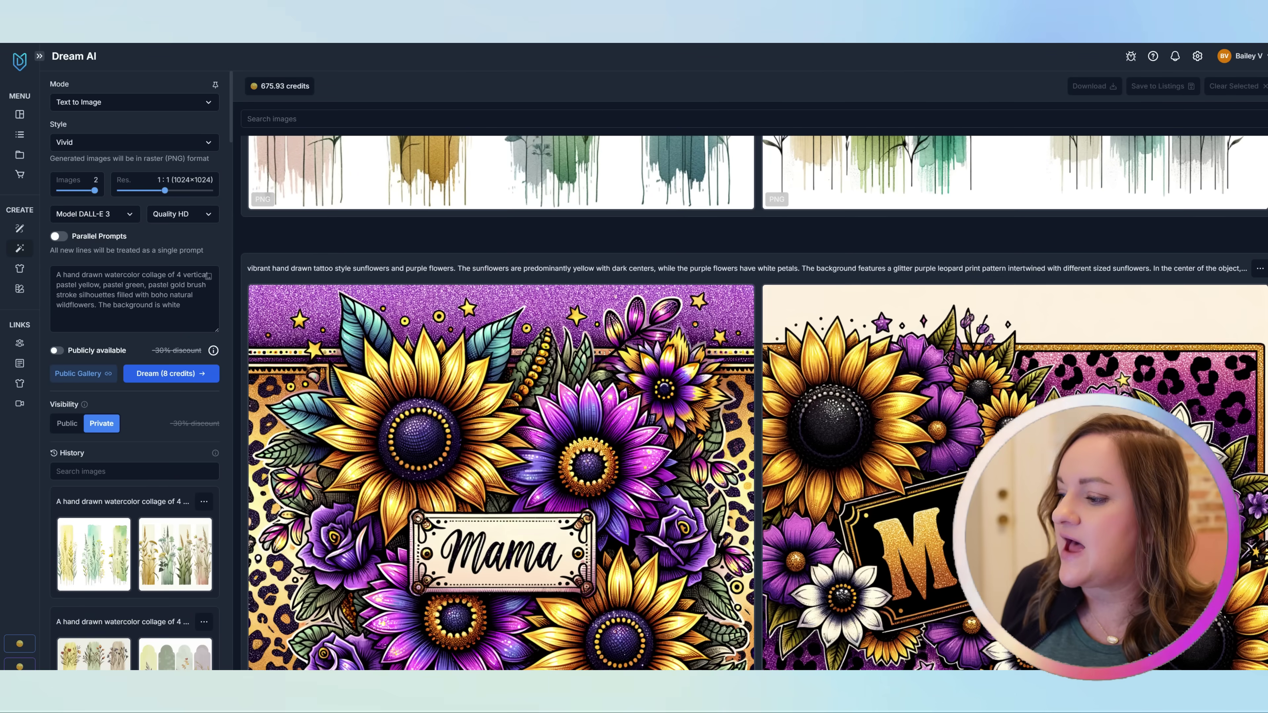
scroll(518, 432, "up", 8)
scroll(518, 432, "up", 20)
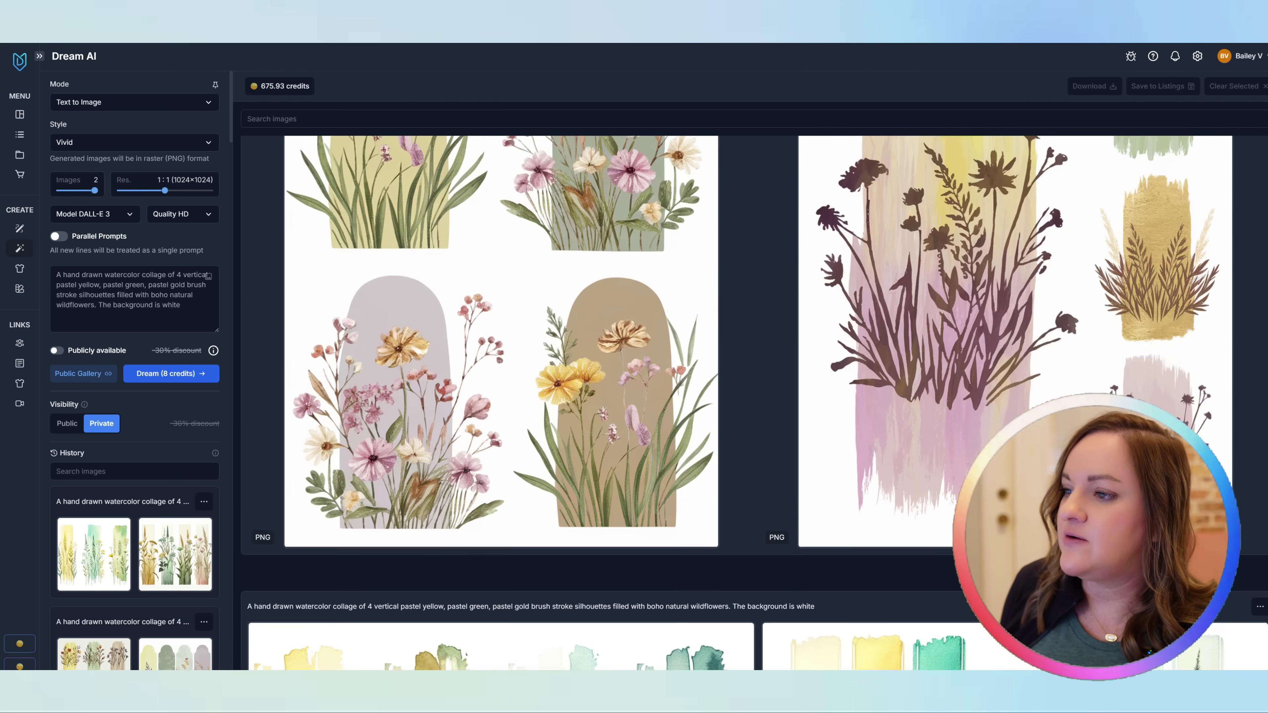
scroll(518, 432, "up", 5)
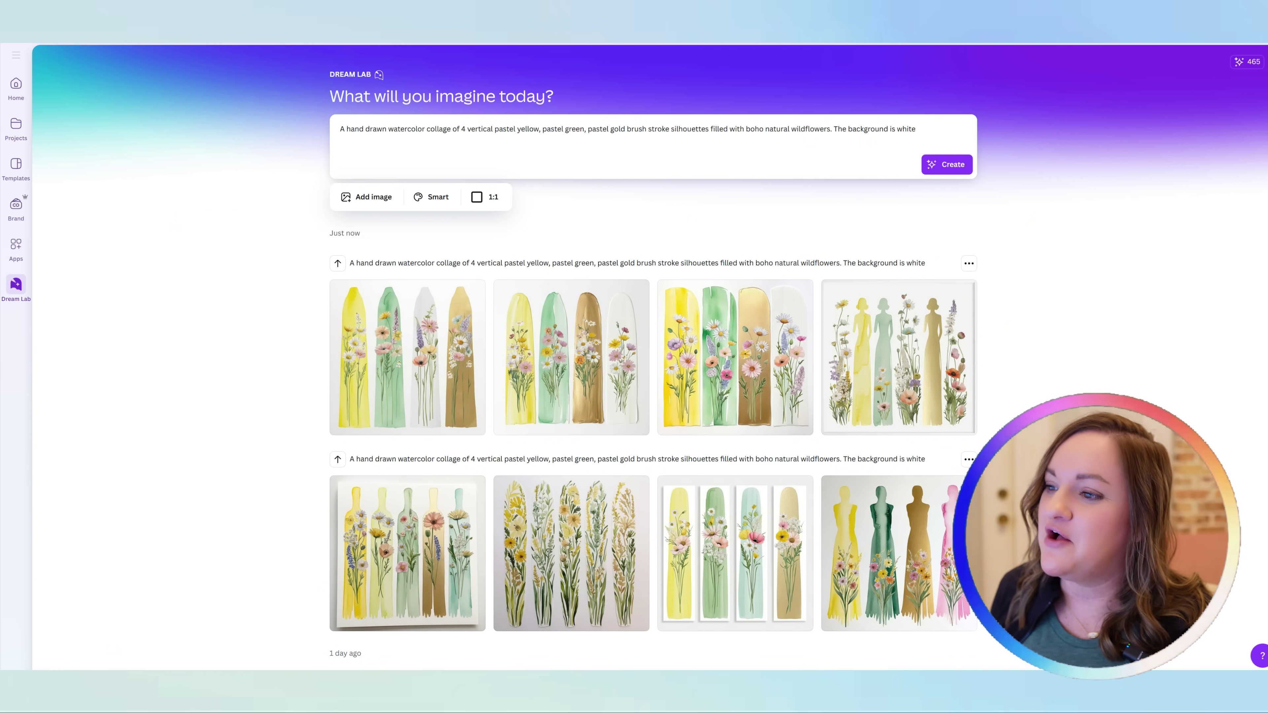
- Look over the green, yellow, orange and pale green watercolor strip design in Canva
mouse_move(723, 333)
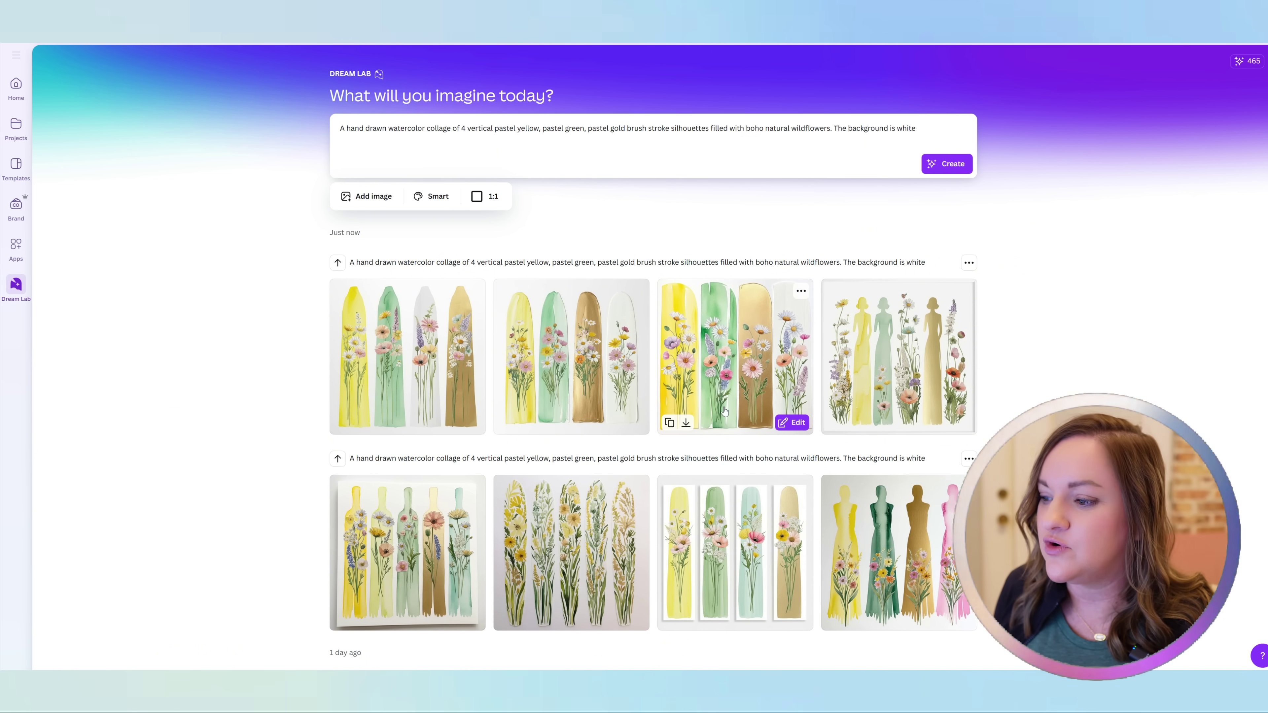
scroll(719, 380, "down", 2)
mouse_move(900, 452)
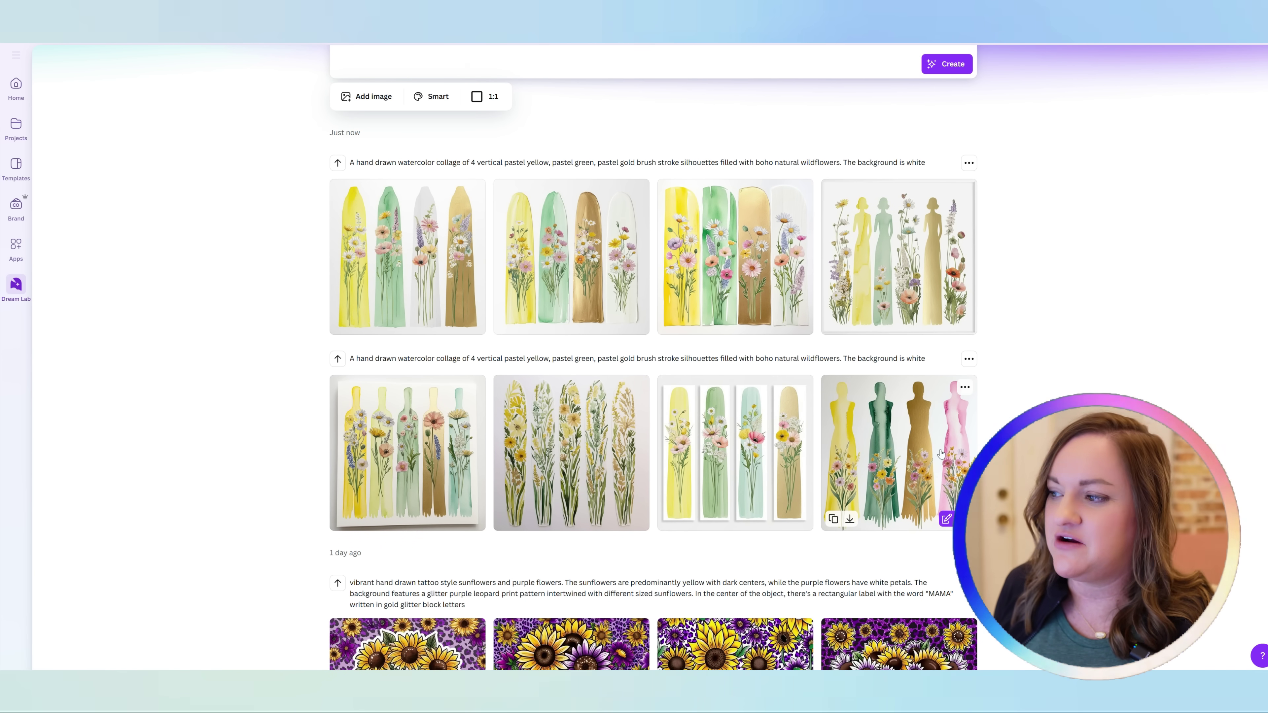
scroll(857, 477, "up", 1)
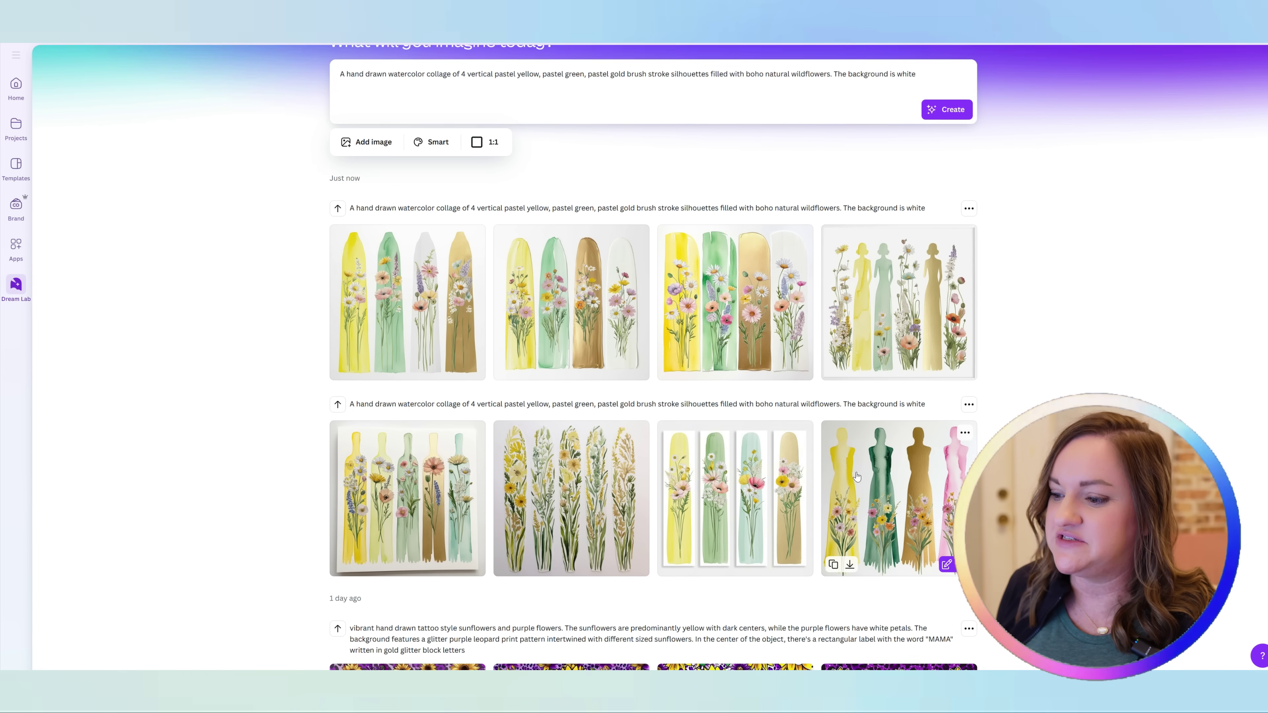
mouse_move(445, 510)
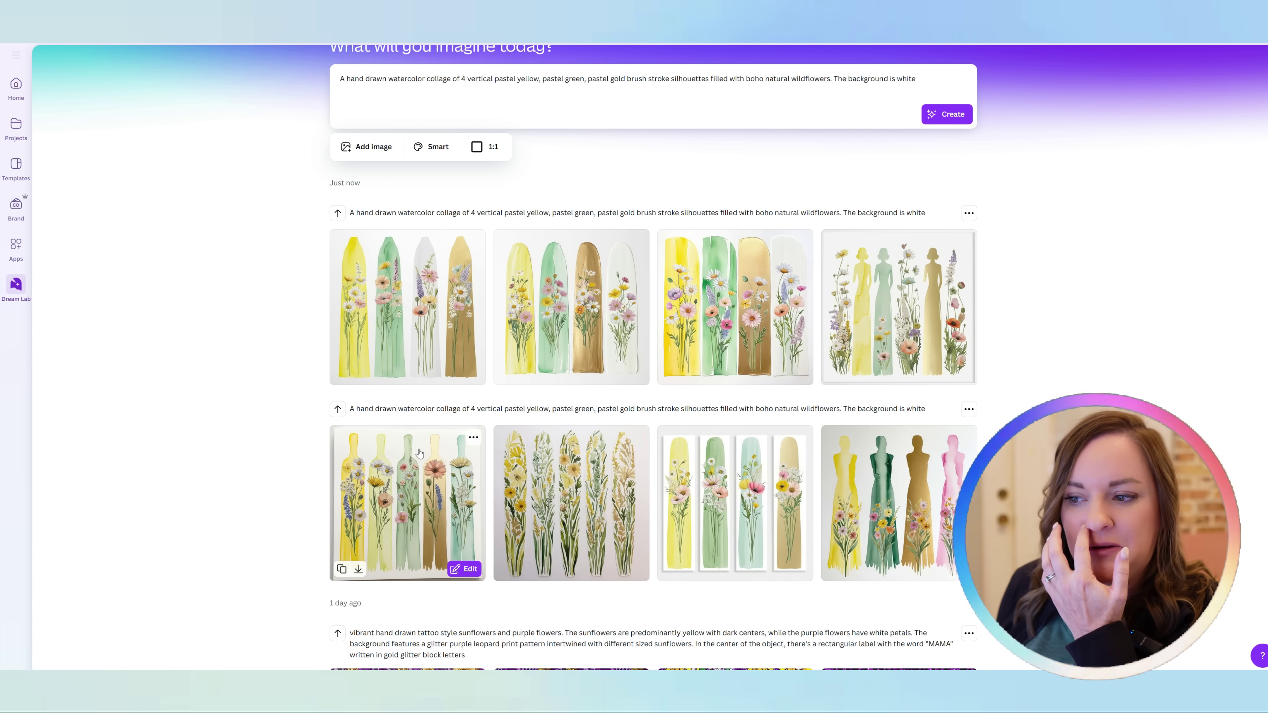
mouse_move(599, 283)
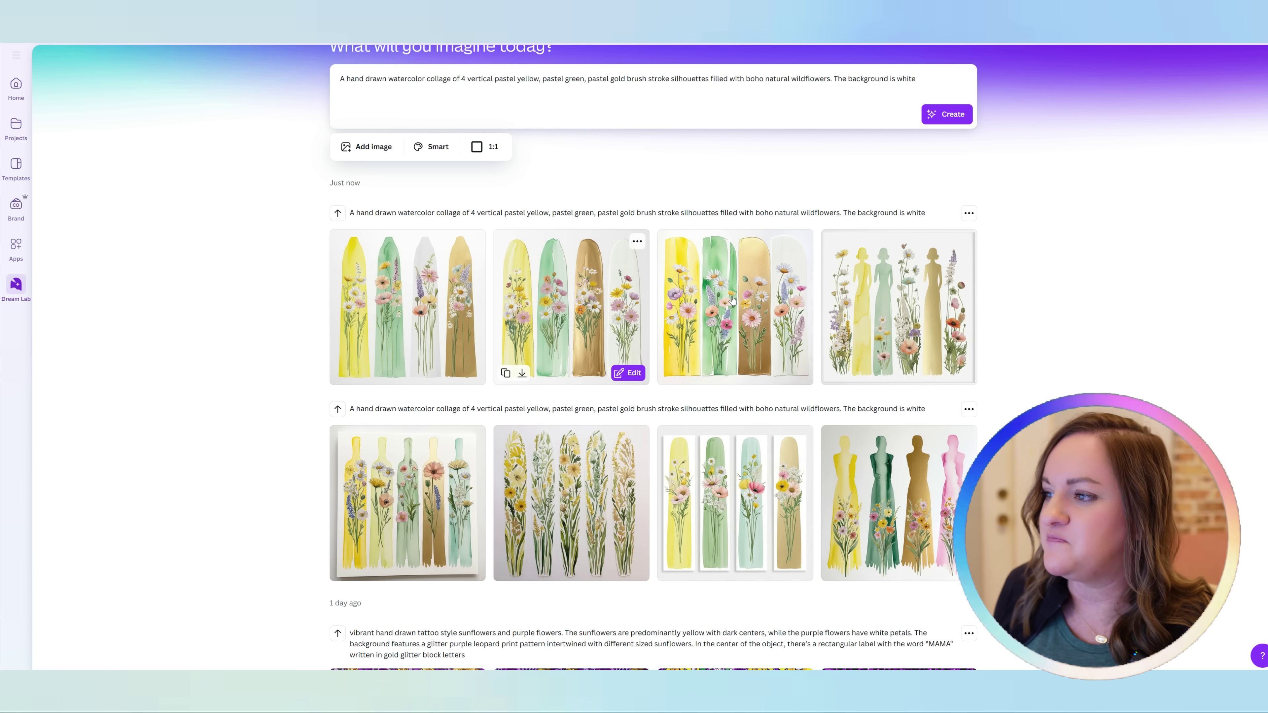
mouse_move(717, 283)
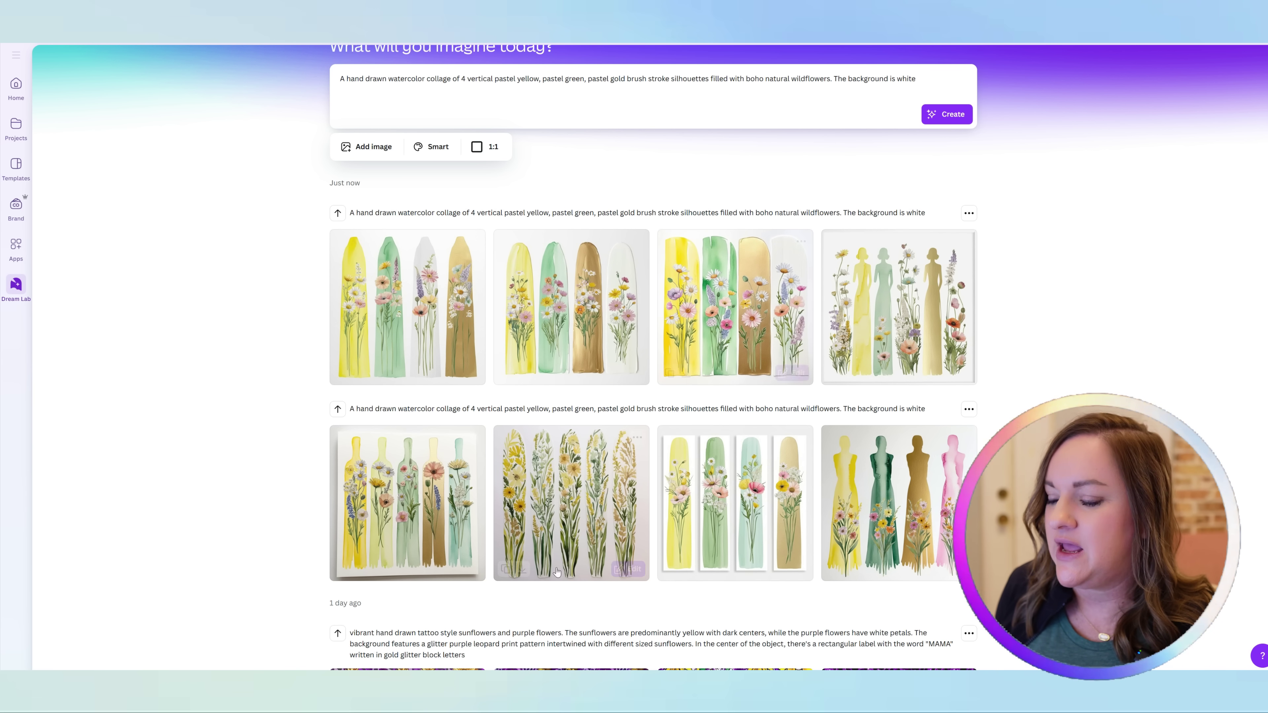
mouse_move(576, 488)
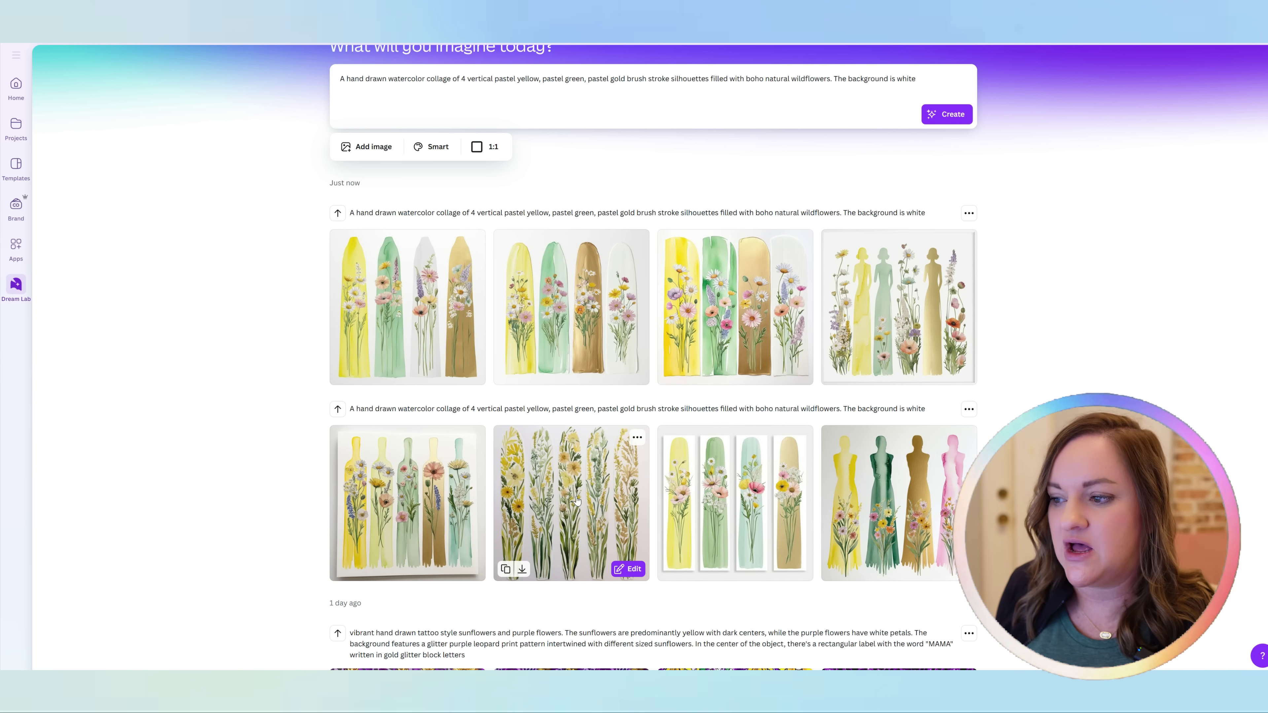
scroll(577, 500, "up", 1)
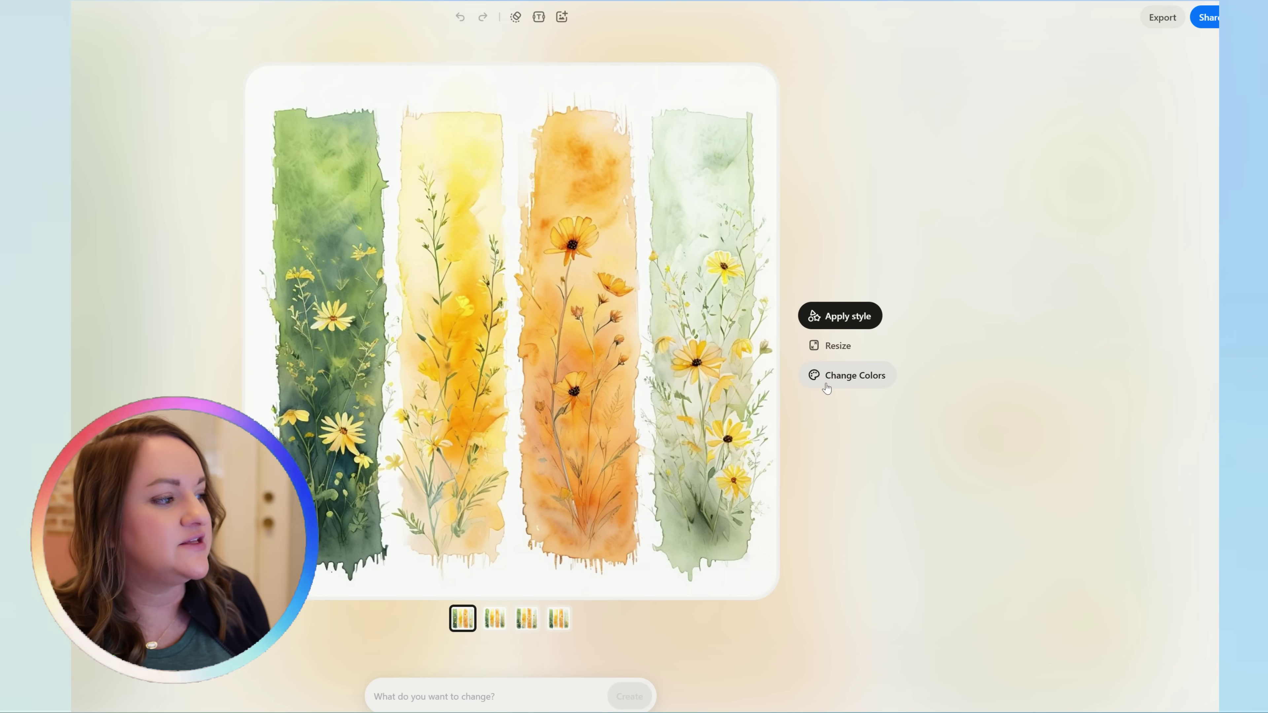
- Apply the Pastel Dreams preset from Change Colors to the four strips
left_click(849, 383)
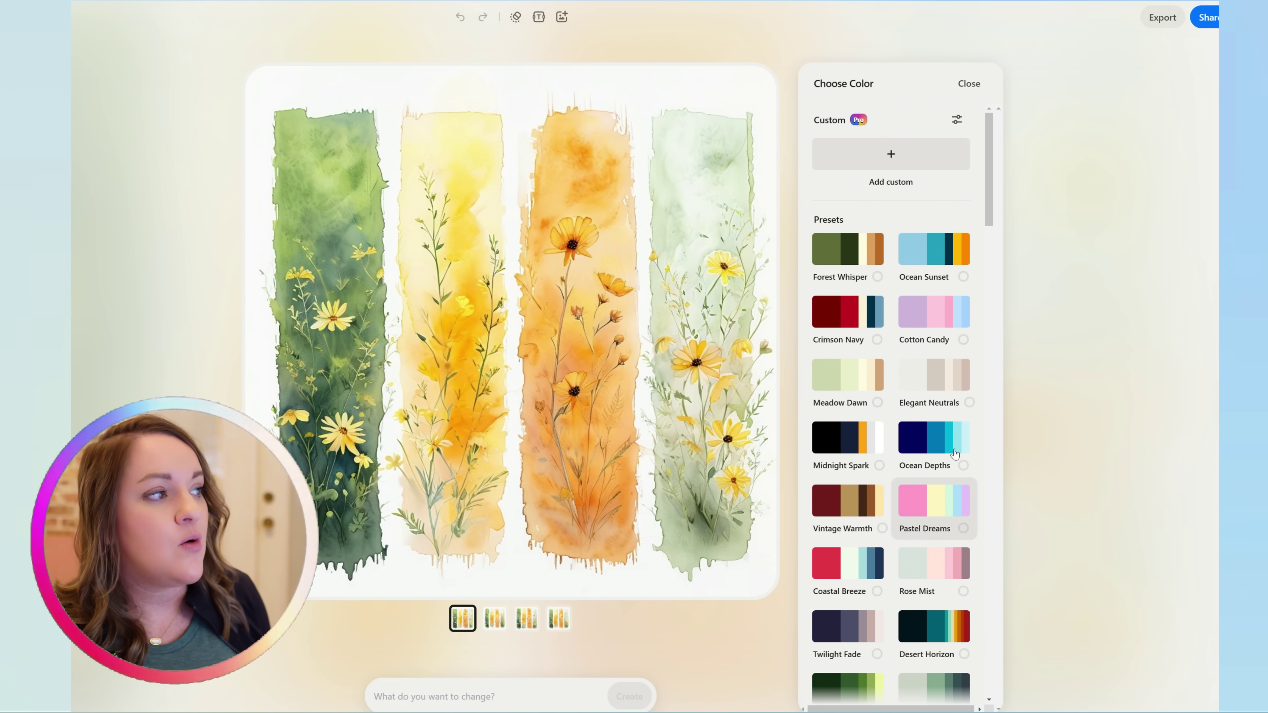
scroll(899, 578, "down", 6)
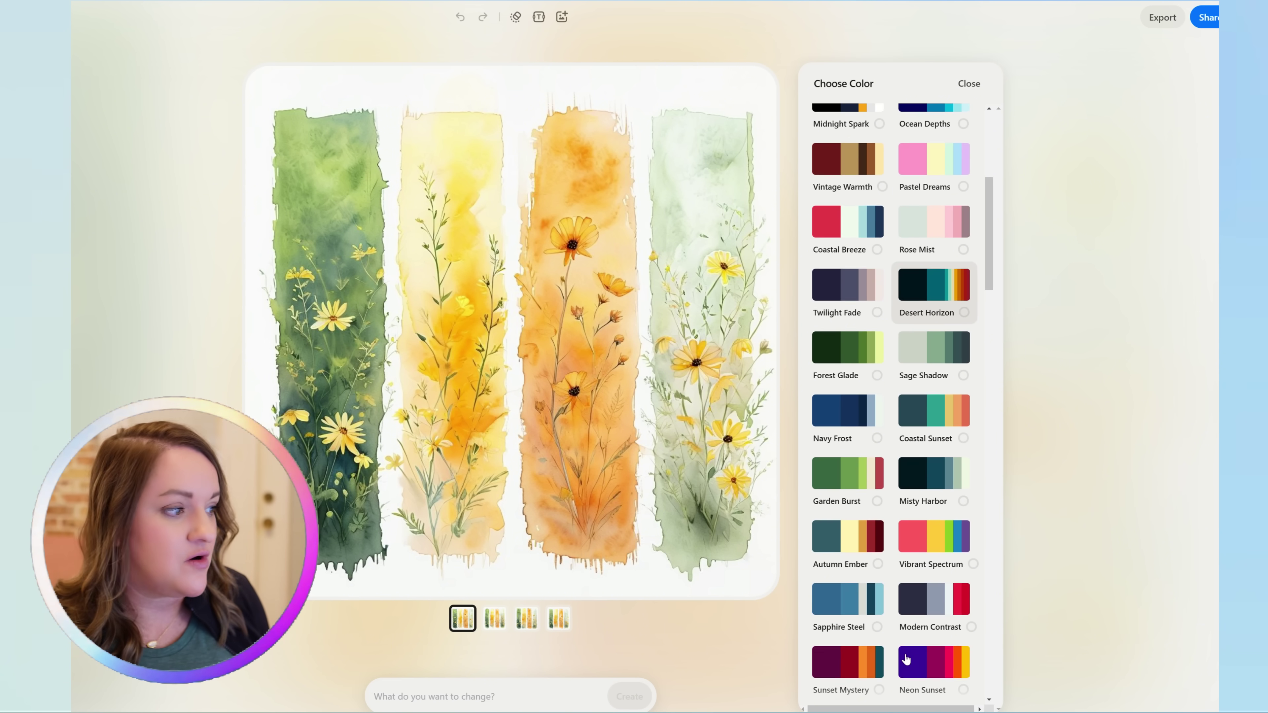
scroll(898, 648, "up", 6)
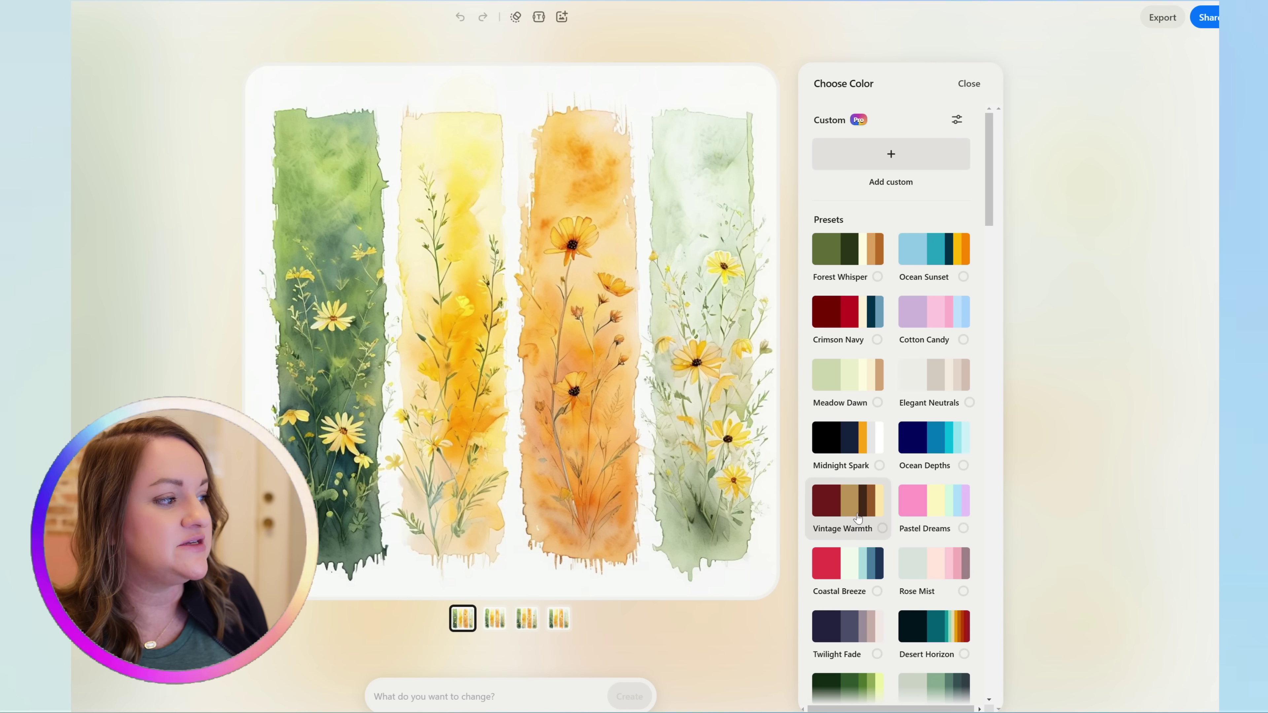
scroll(857, 518, "down", 2)
scroll(857, 518, "up", 2)
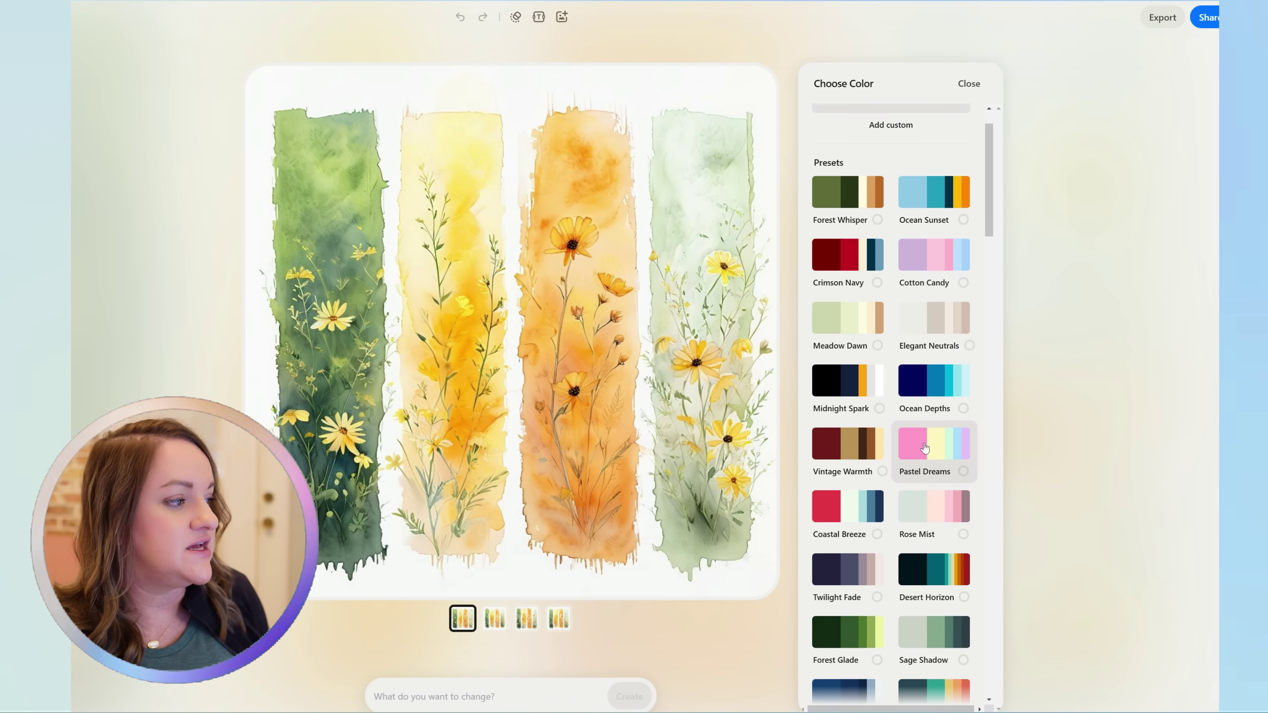
left_click(964, 470)
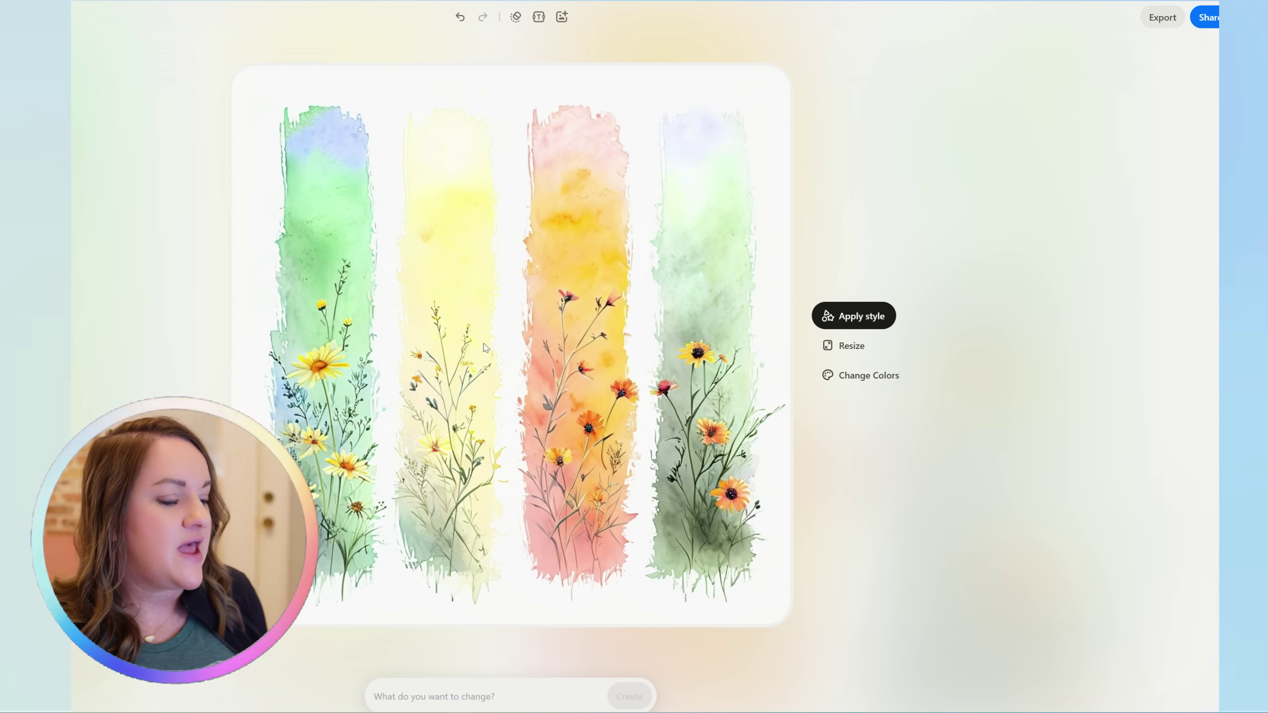
left_click(869, 375)
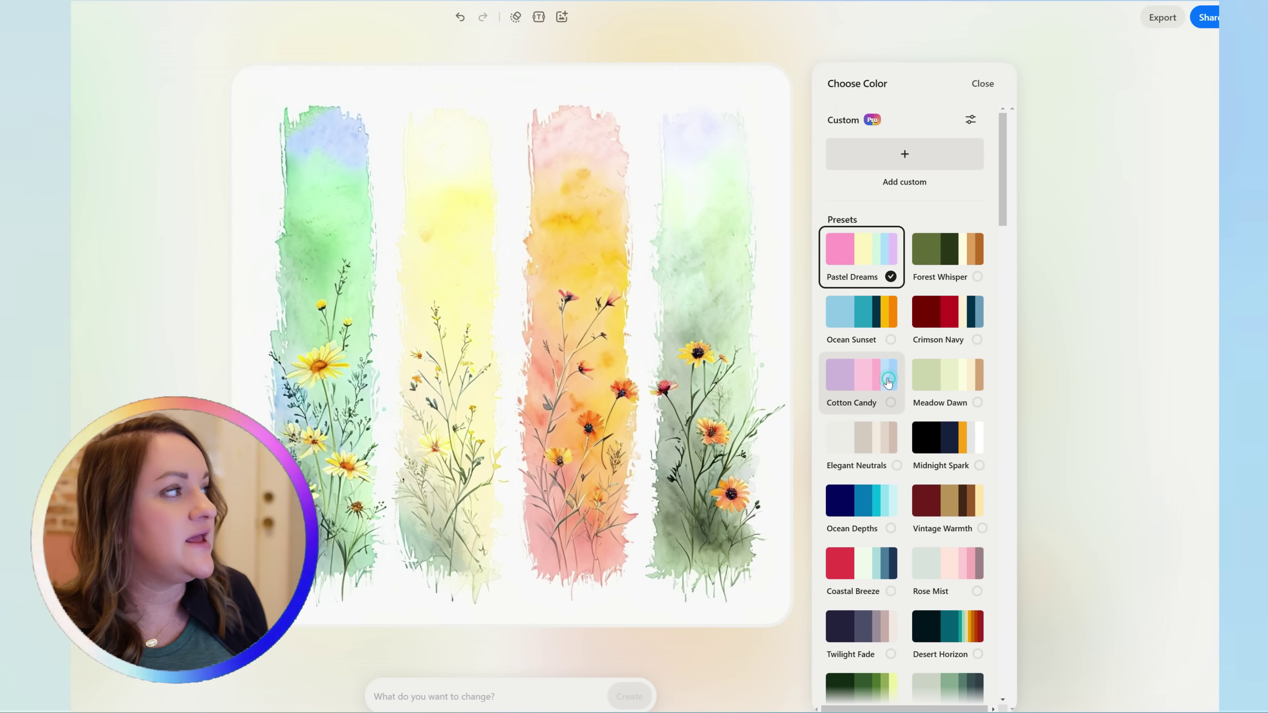
scroll(907, 411, "down", 3)
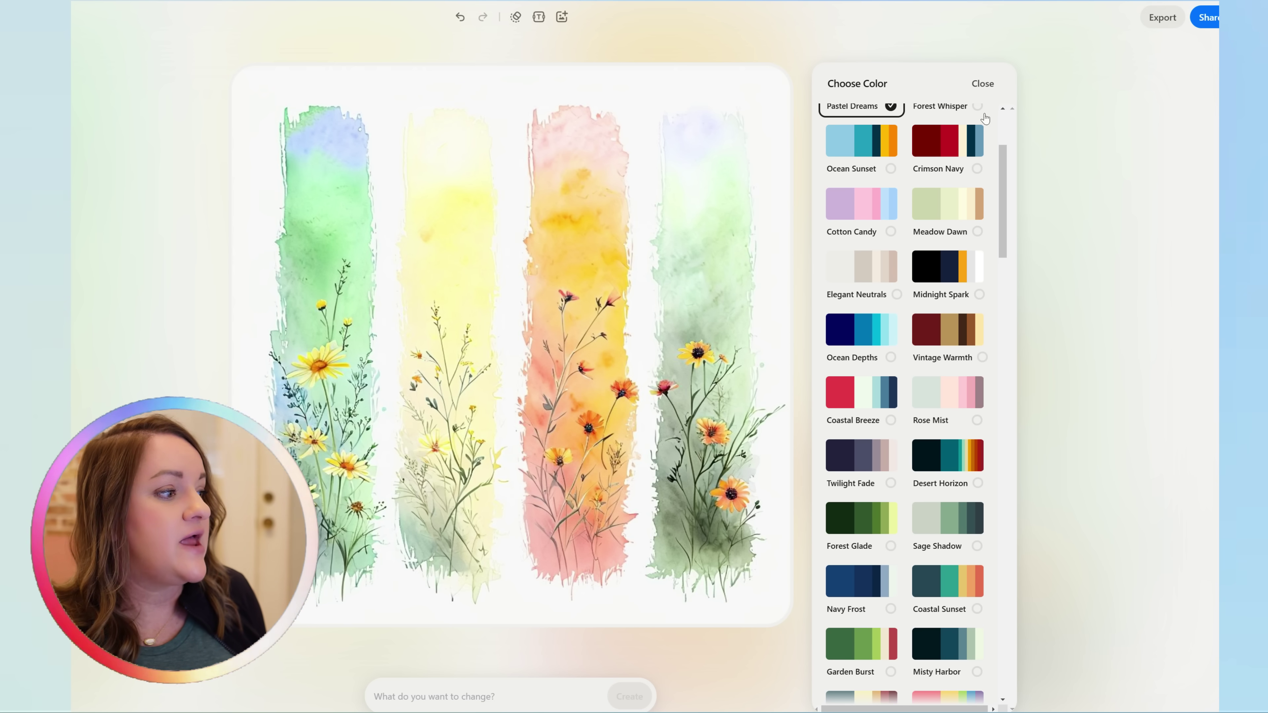
left_click(1162, 18)
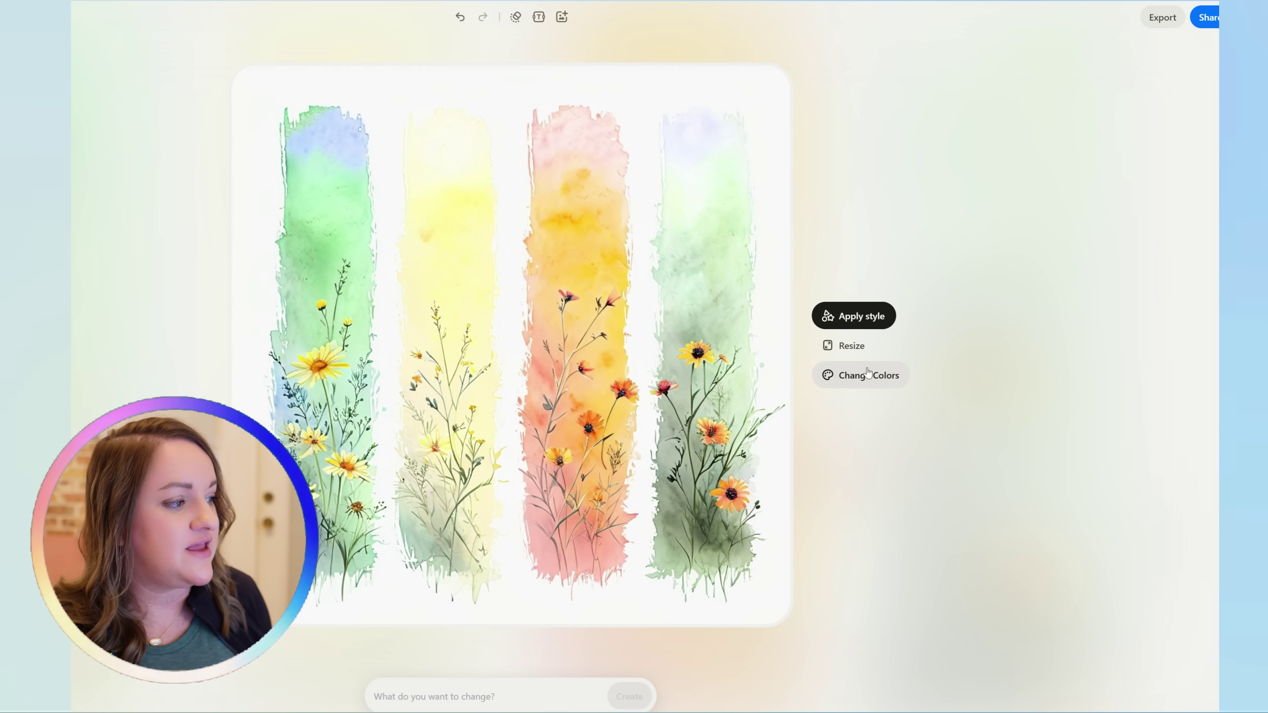
- Switch the strips' colours to the Earth Tones preset from Change Colors
left_click(867, 373)
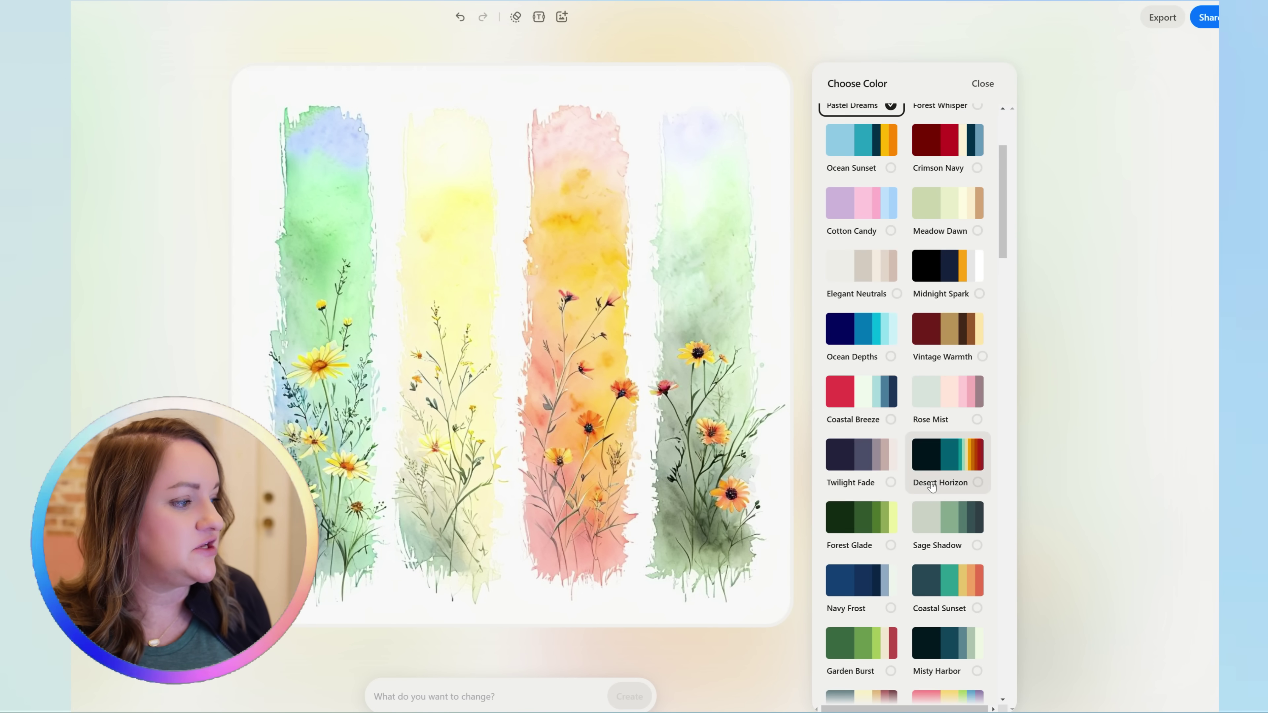
scroll(931, 488, "down", 7)
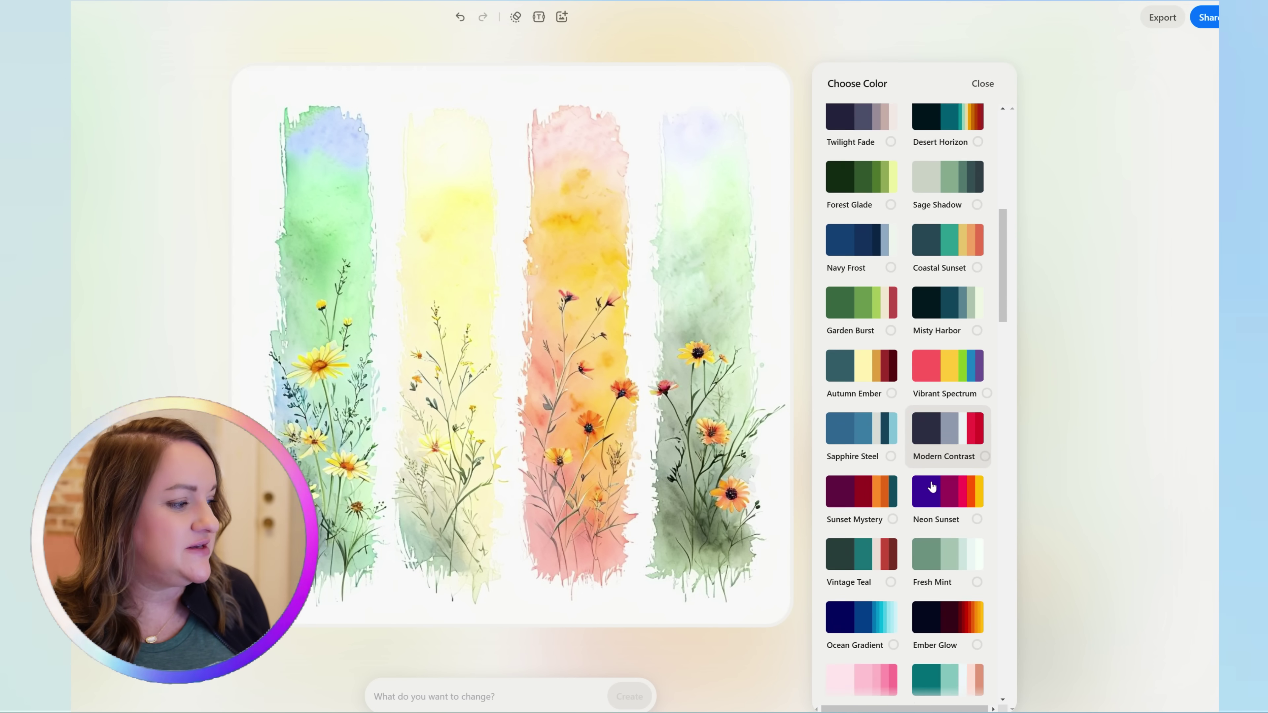
scroll(938, 495, "down", 4)
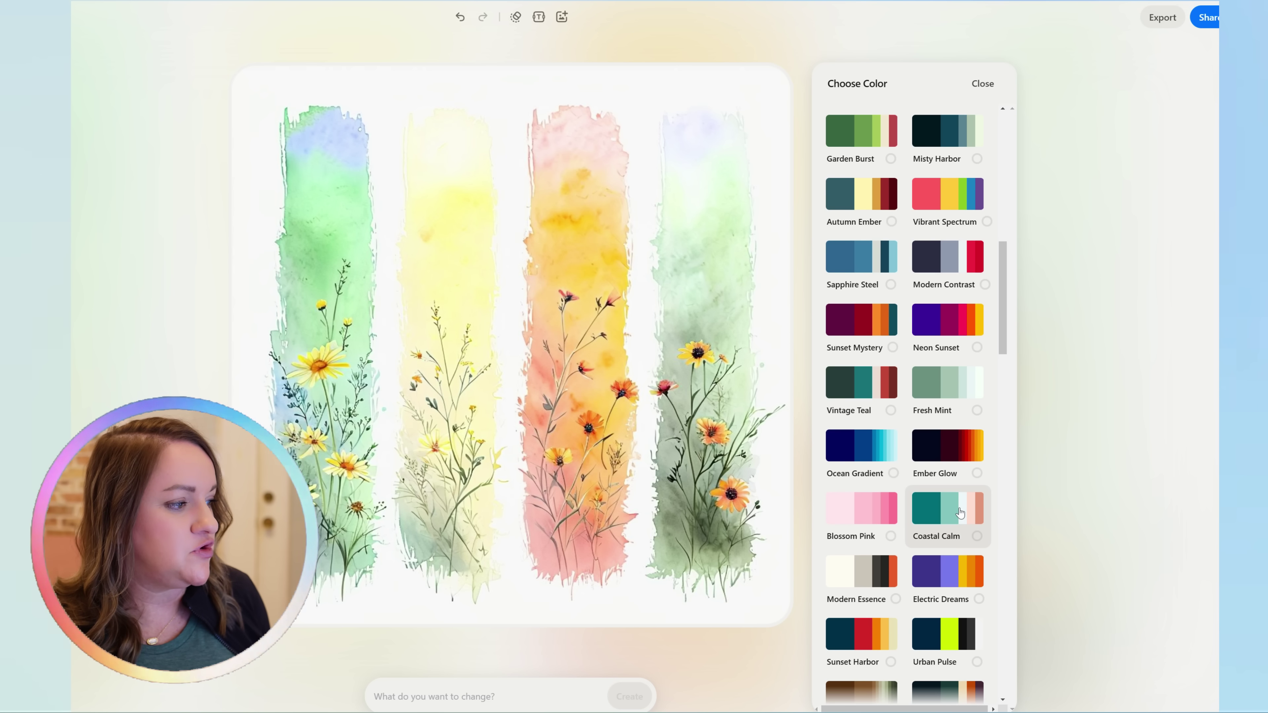
scroll(956, 511, "down", 4)
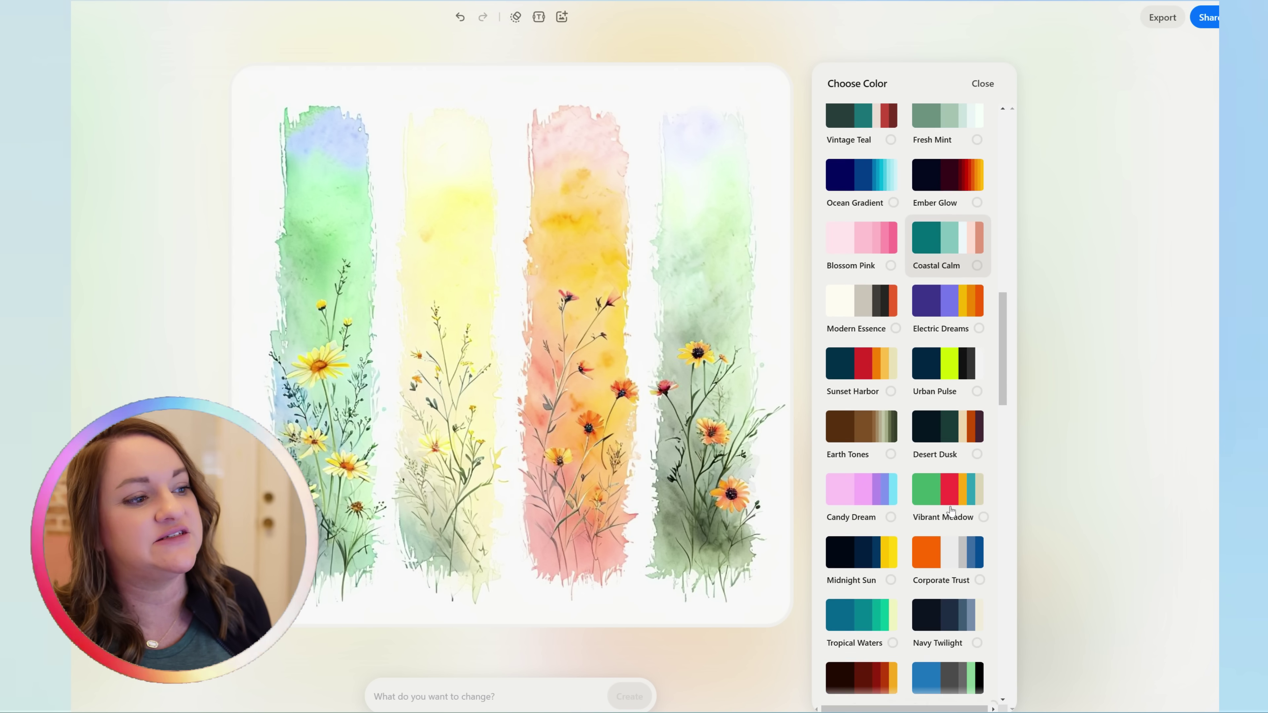
left_click(889, 494)
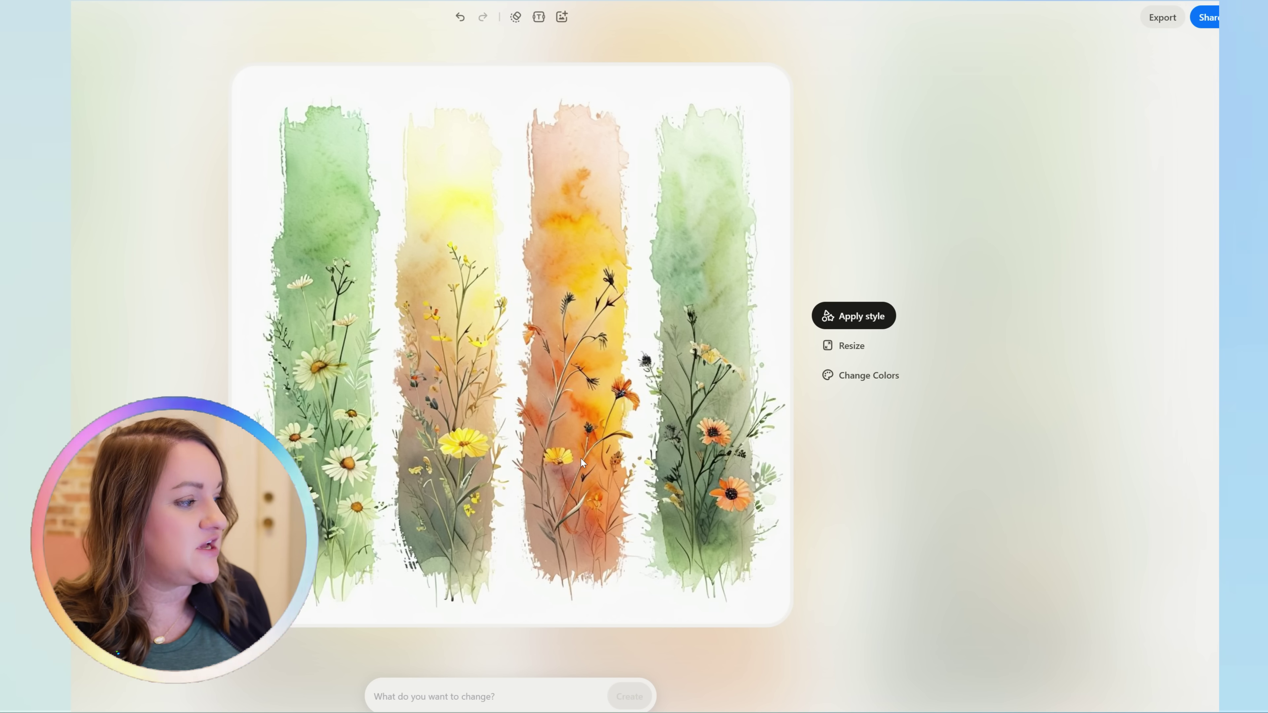
- Apply the Vintage Warmth preset from Change Colors to the strips
left_click(863, 376)
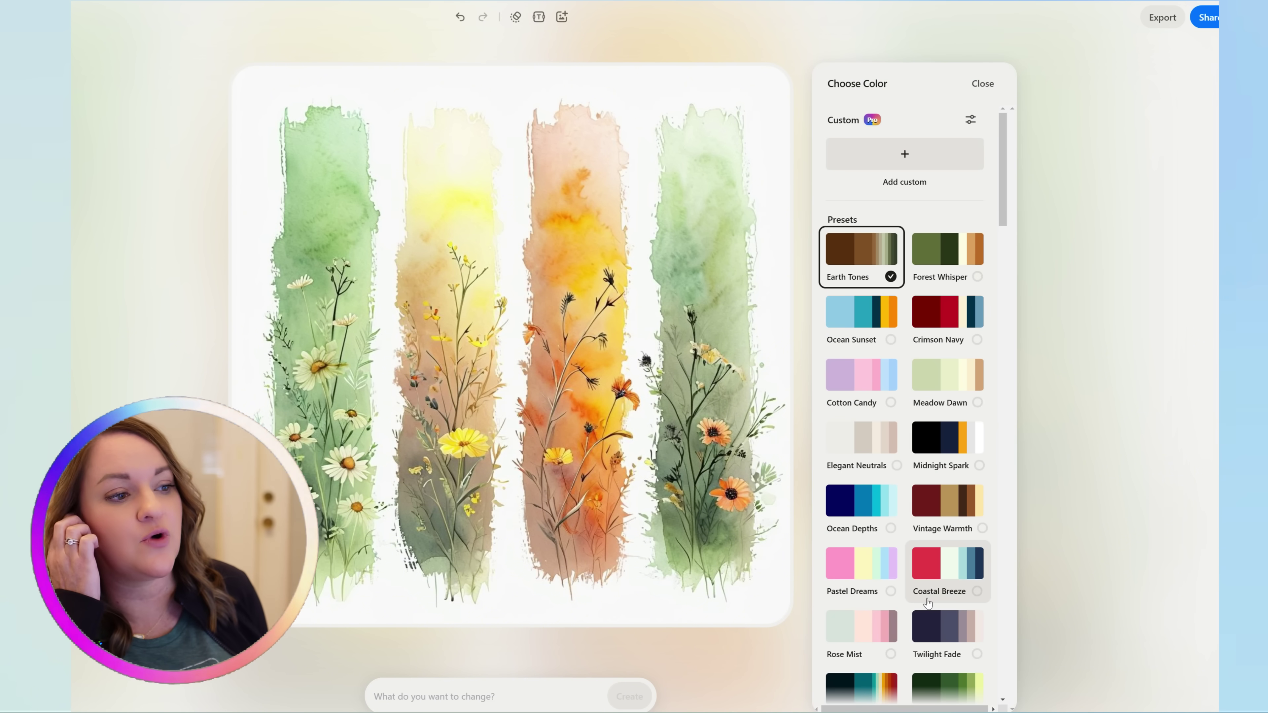
left_click(994, 529)
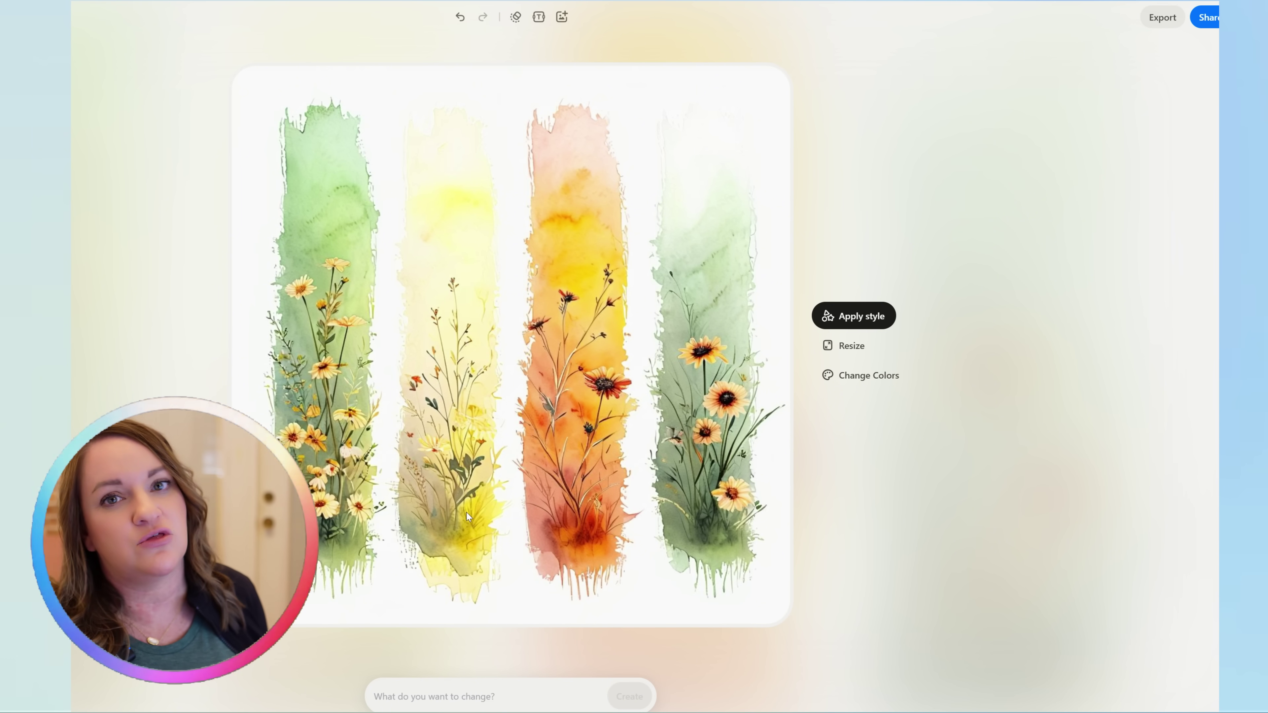
- Regenerate with the prompt 'What if all the flowers were thorny red roses with black thorn vines'
left_click(589, 685)
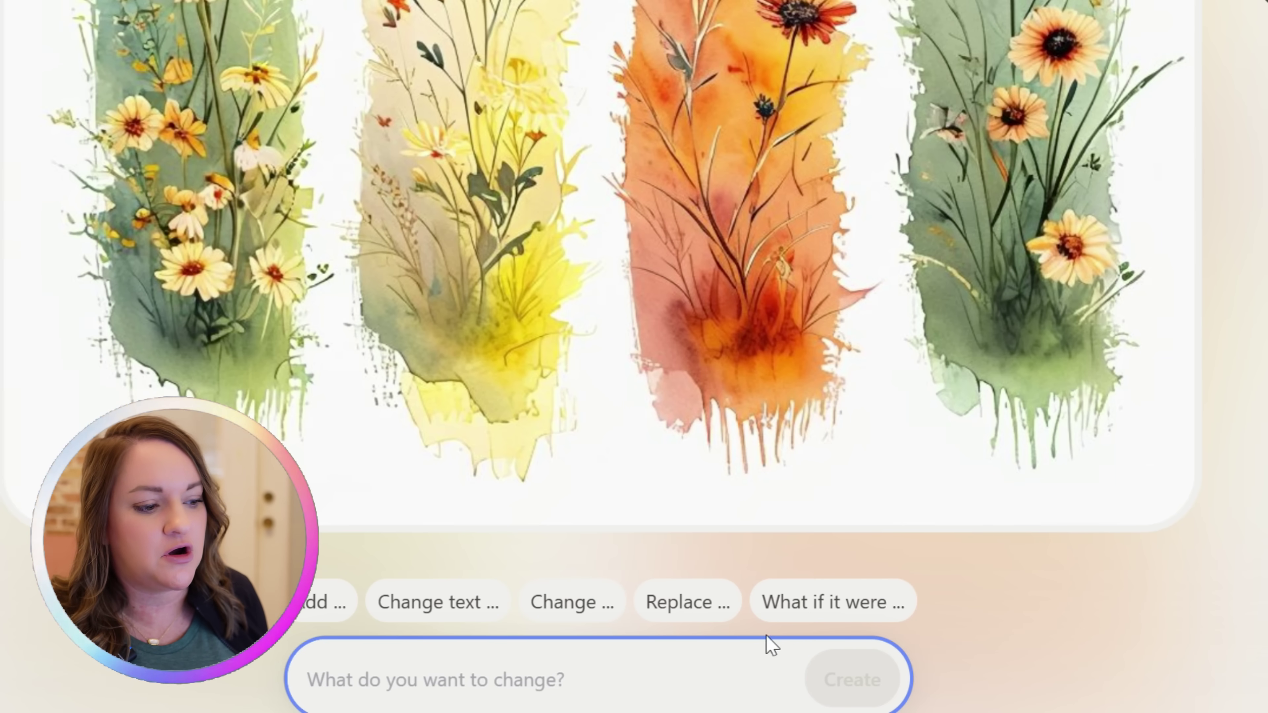
left_click(801, 610)
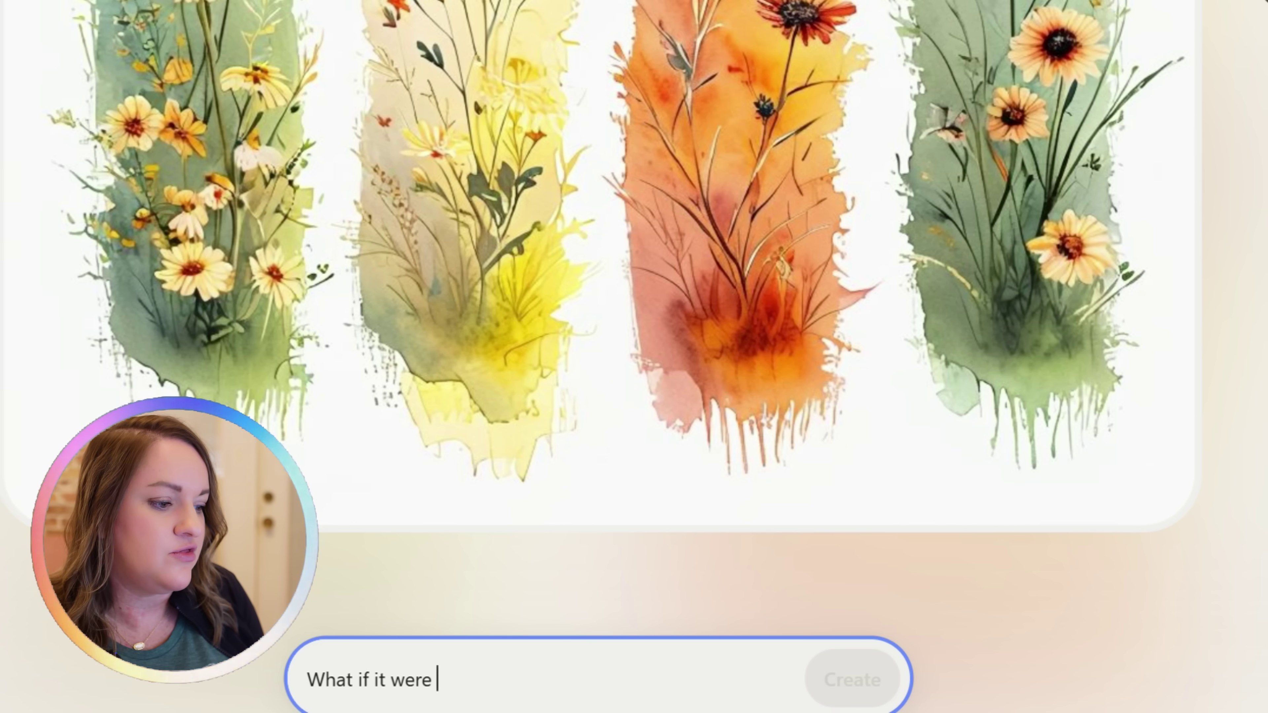
type("all the flowers were thorny red roses with black thorn vines")
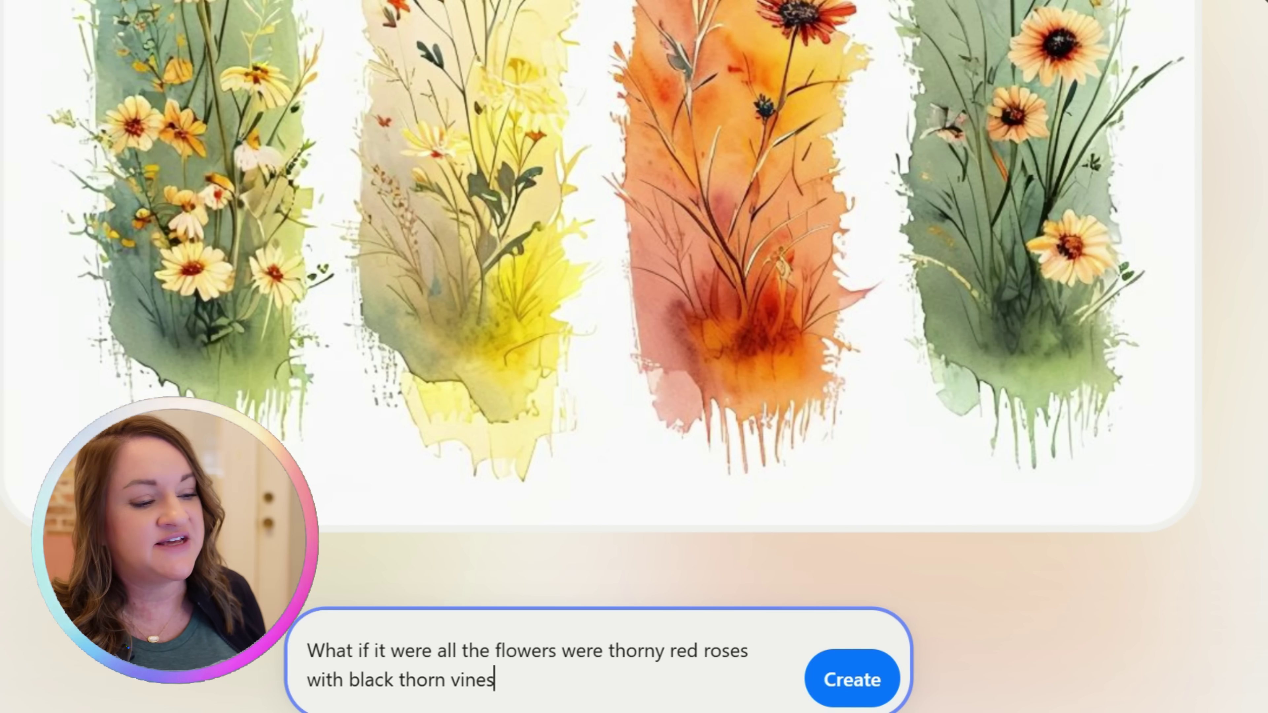
left_click(839, 672)
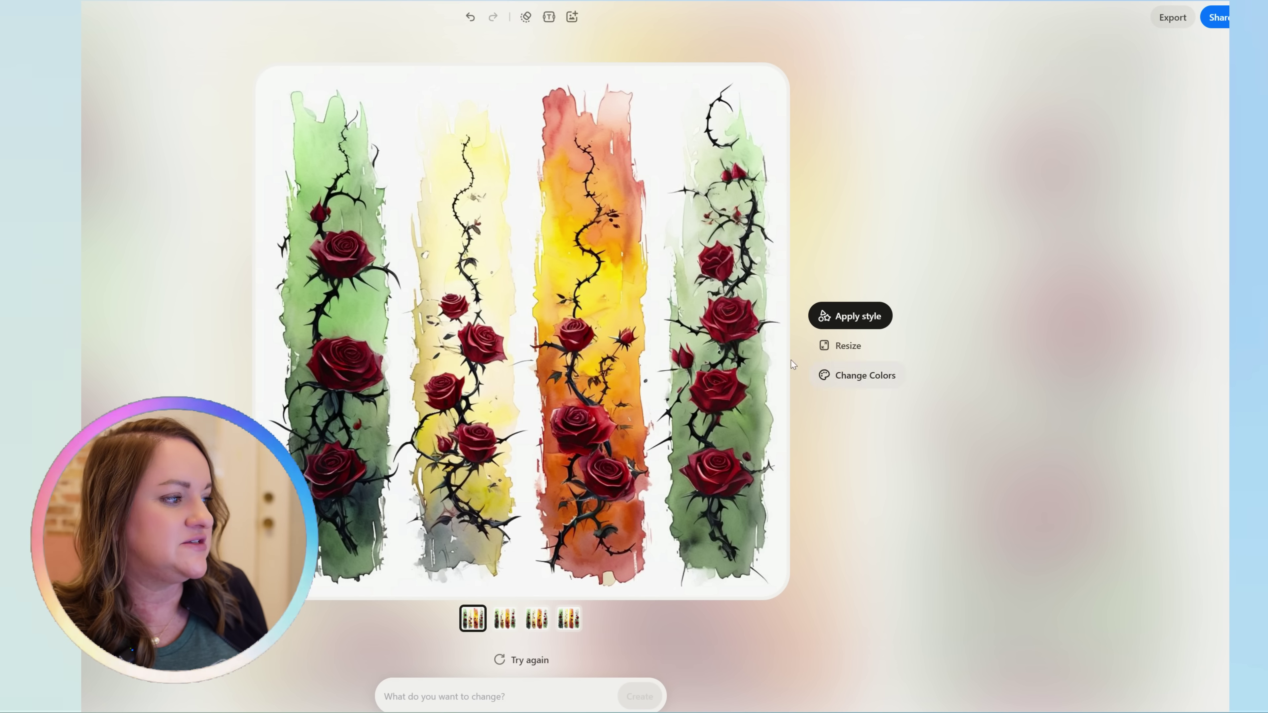
- Browse the Change Colors presets for the rose strips and pick one
left_click(879, 377)
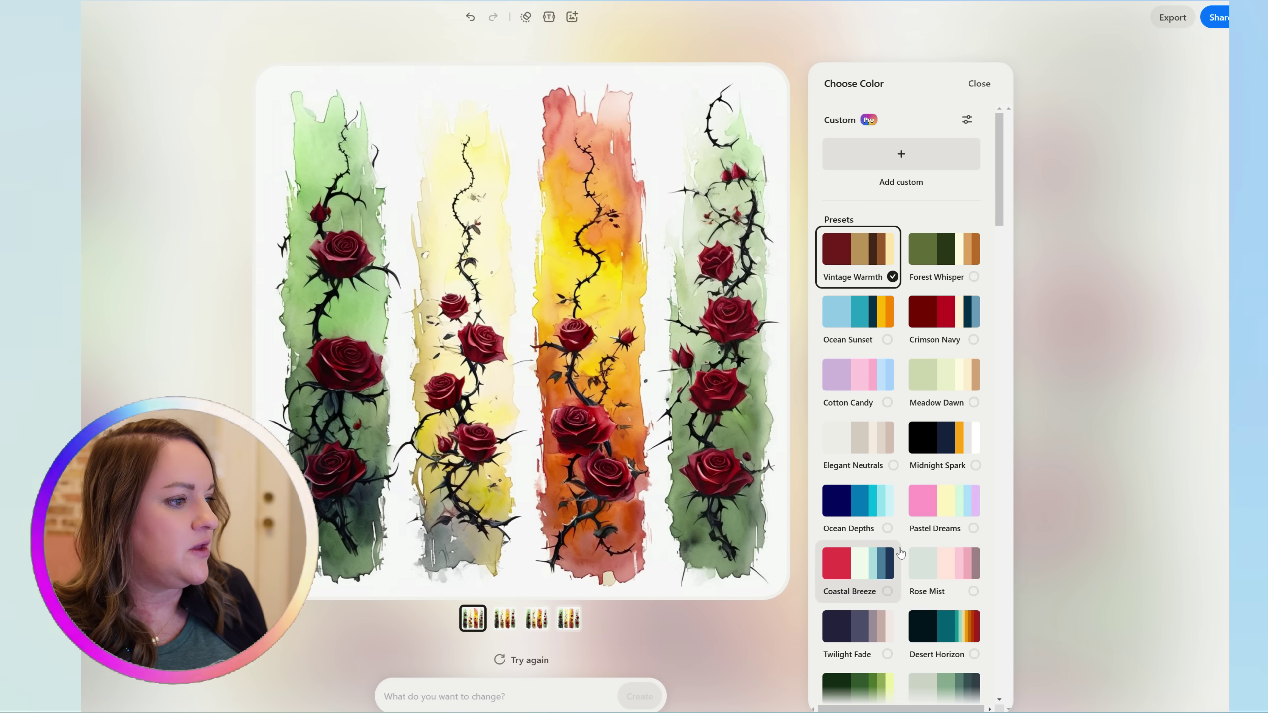
scroll(906, 544, "down", 5)
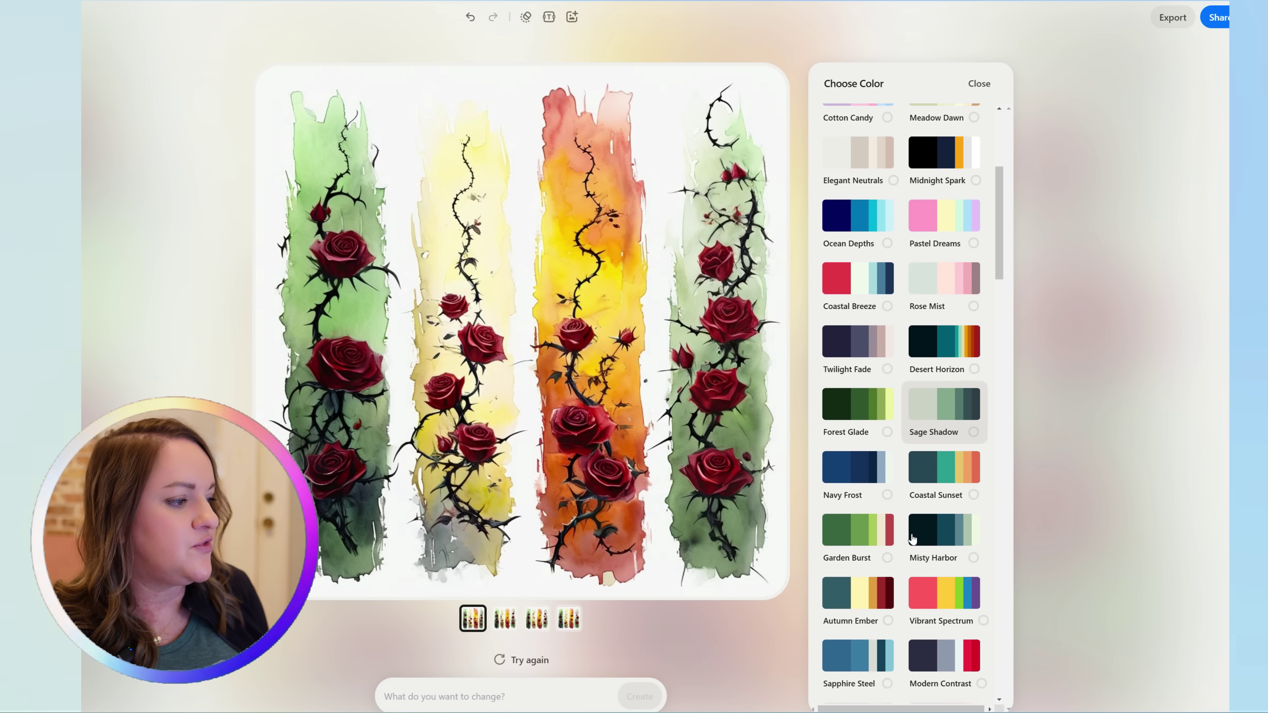
scroll(912, 539, "down", 8)
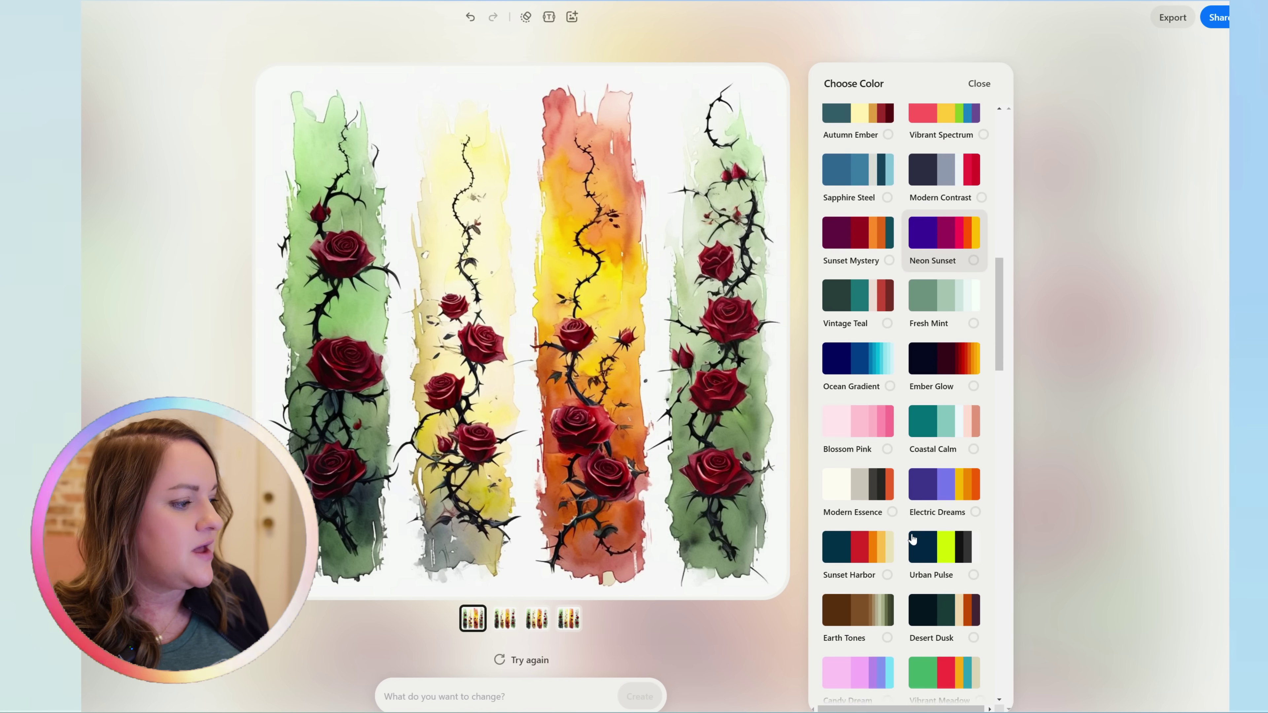
scroll(912, 539, "down", 5)
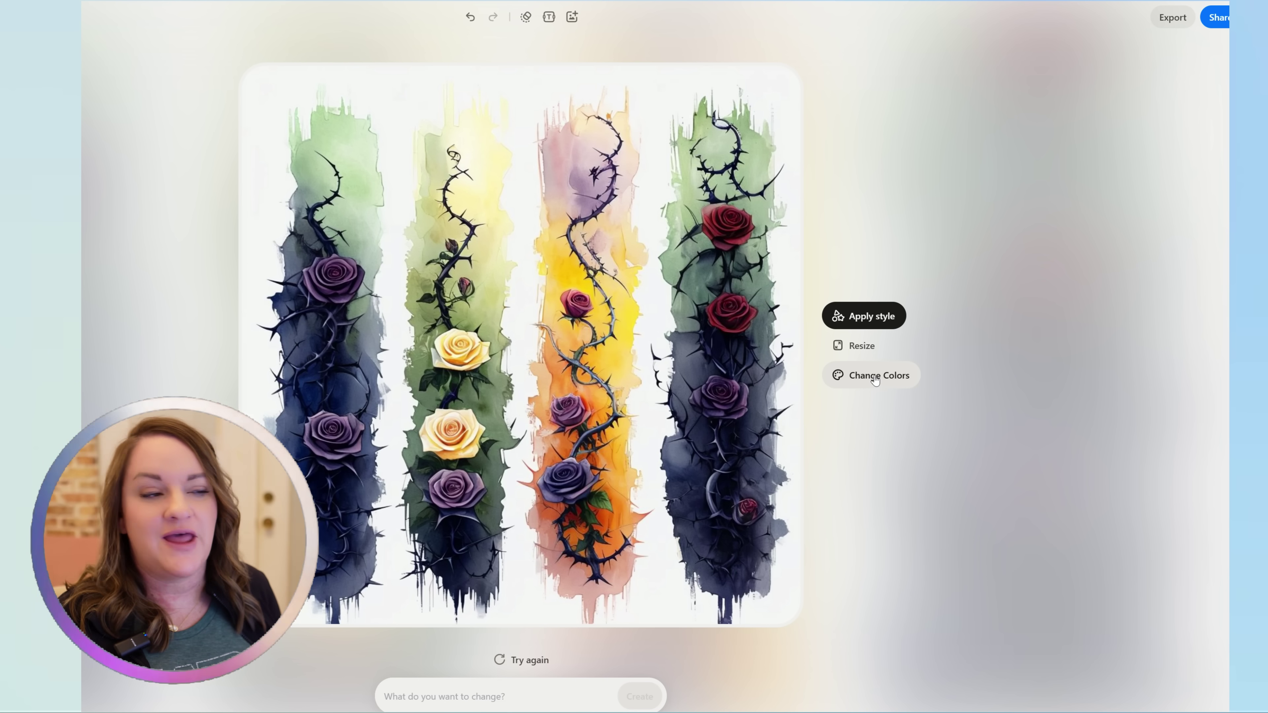
left_click(875, 380)
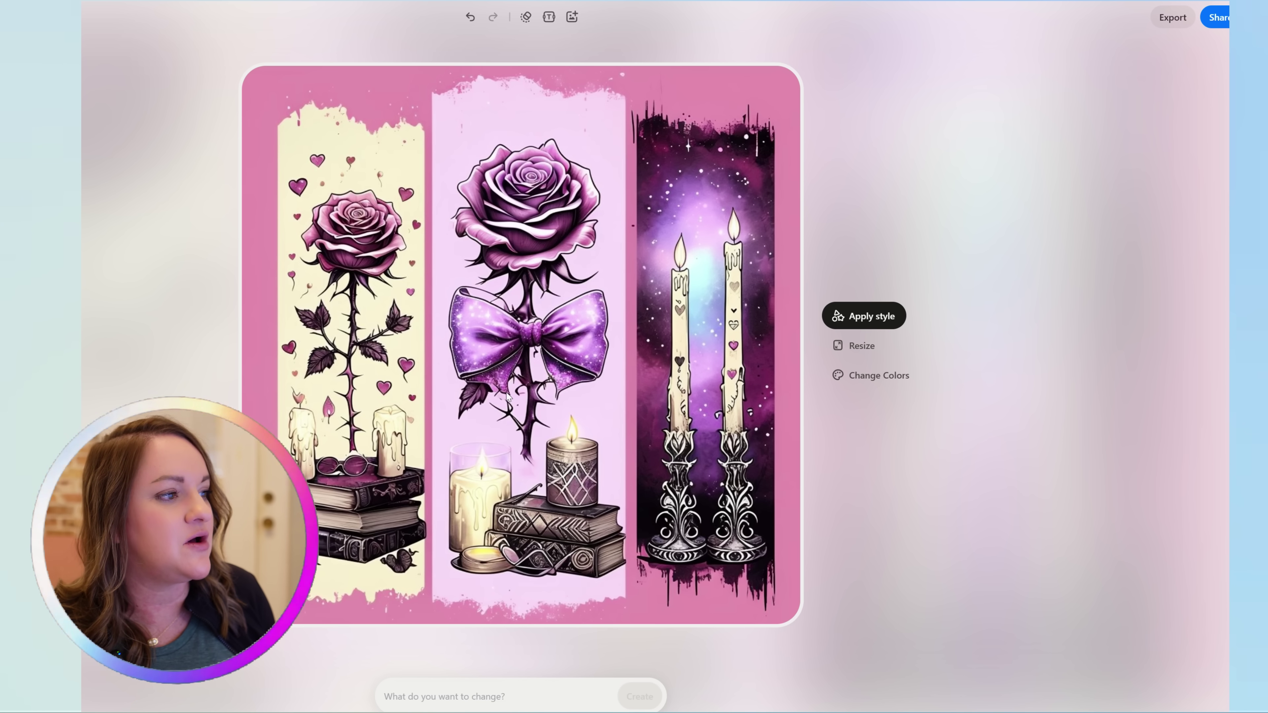
- Switch the gothic rose-and-candle strips to the Sunset Mystery preset from Change Colors
left_click(855, 375)
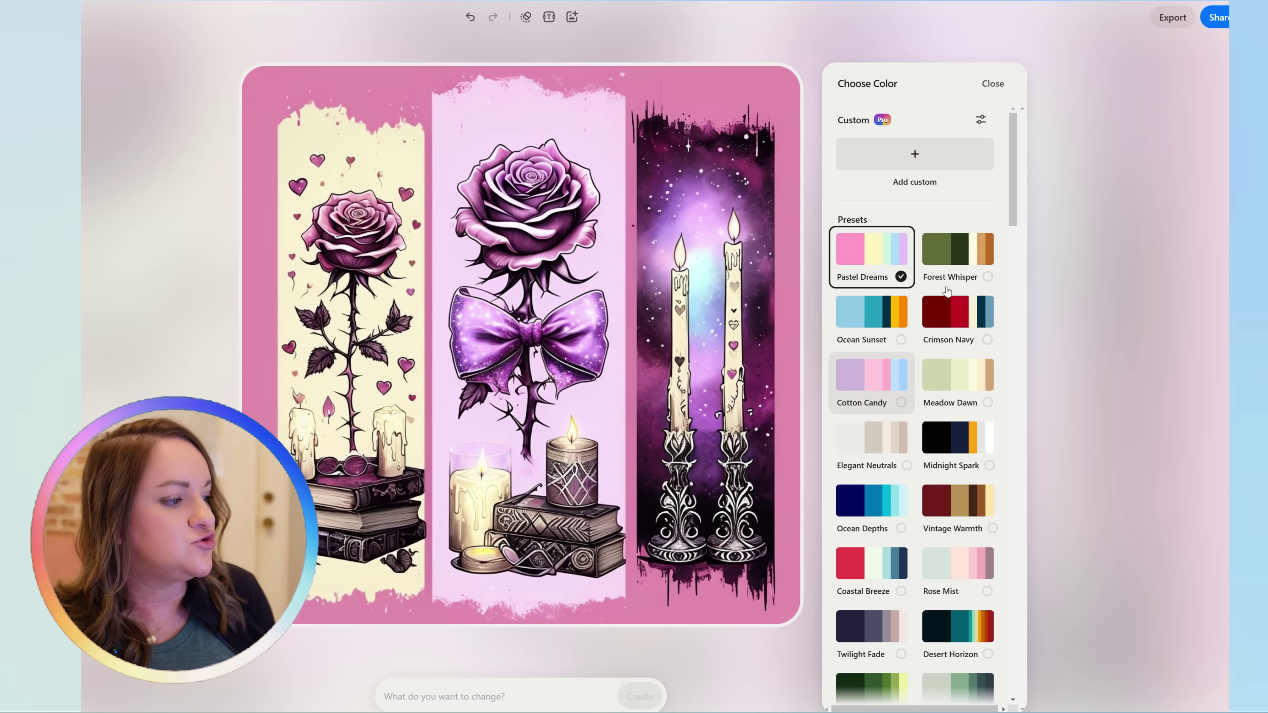
scroll(907, 475, "down", 10)
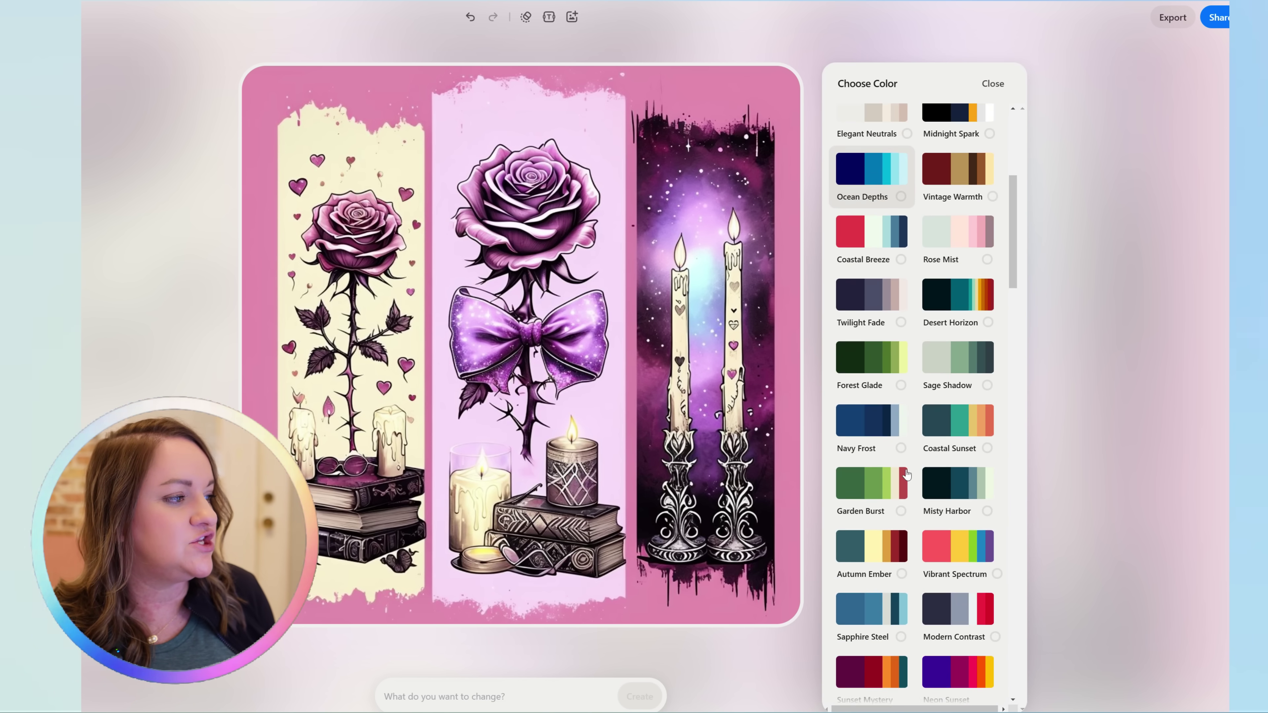
scroll(907, 475, "down", 2)
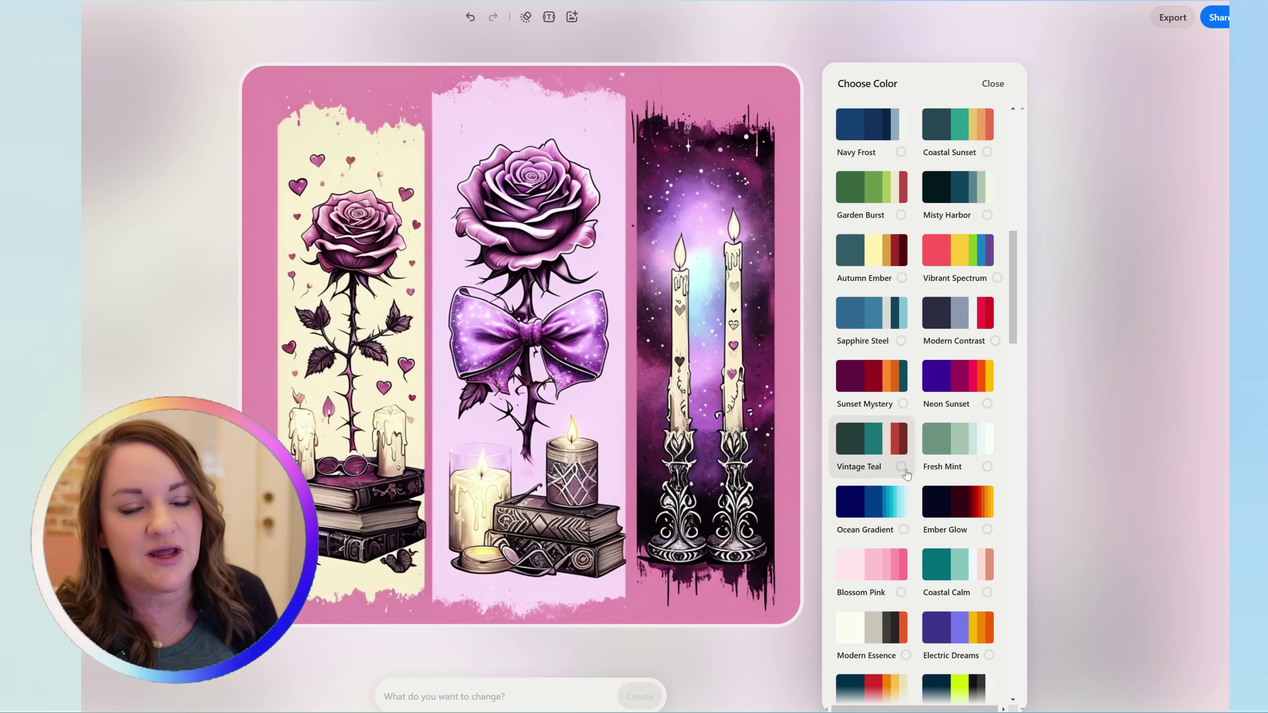
scroll(907, 474, "down", 1)
left_click(905, 349)
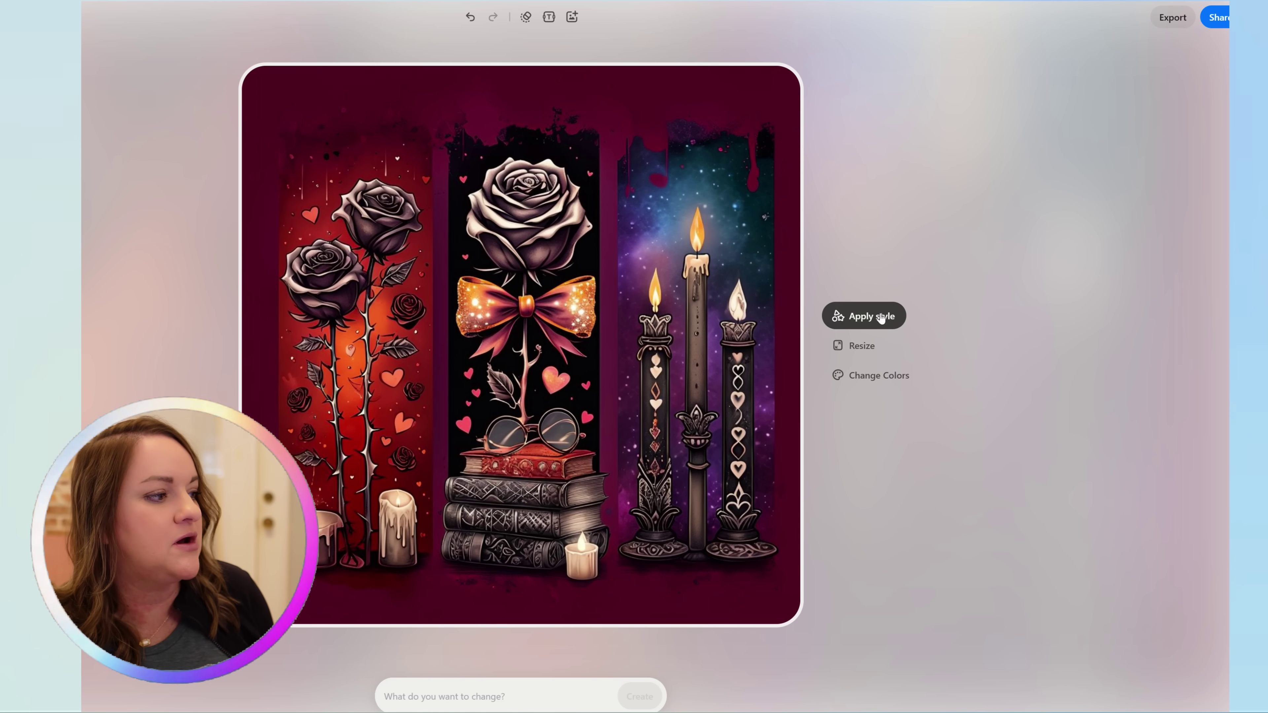
- Run Remove Background from the Export menu, review the three results, and close them
left_click(1171, 17)
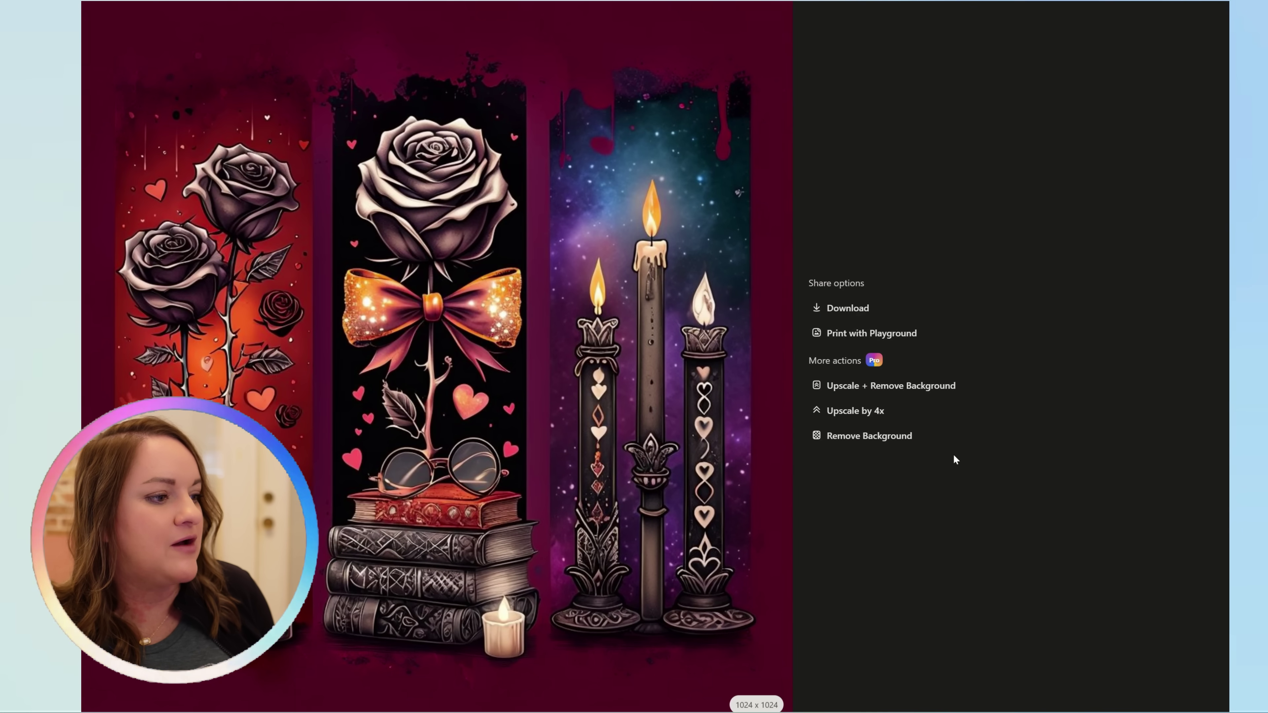
left_click(892, 437)
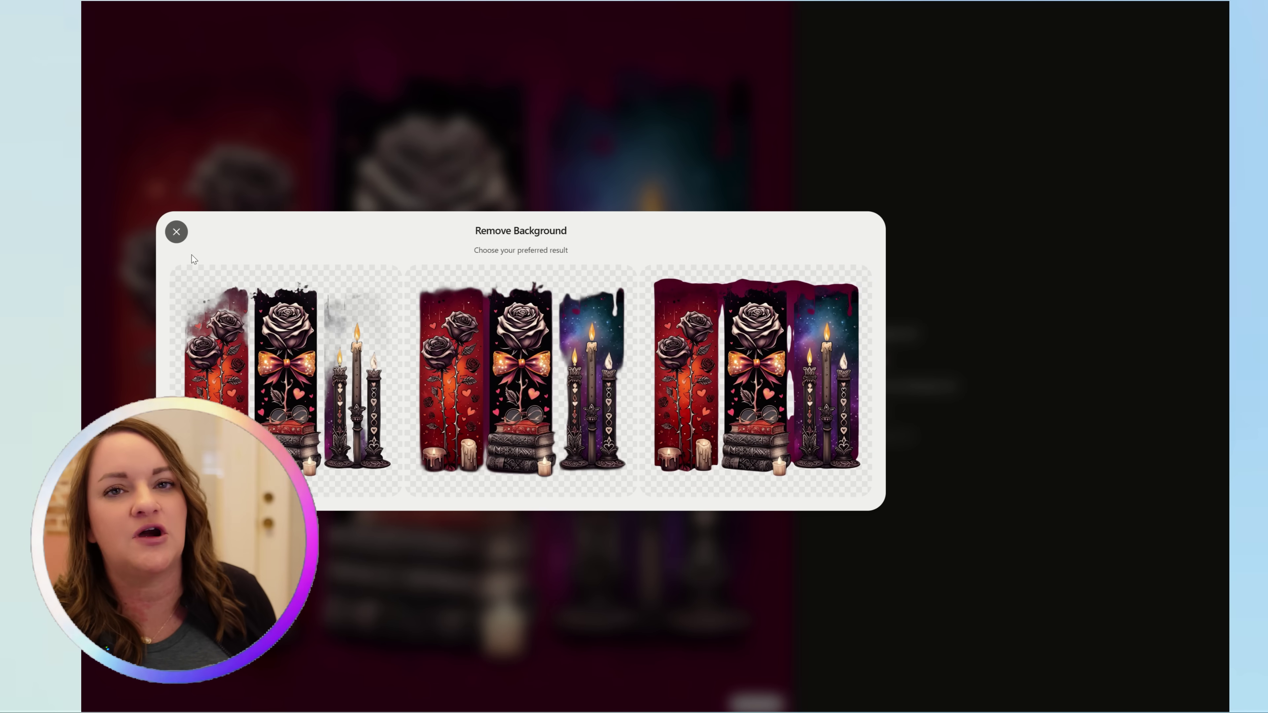
left_click(176, 233)
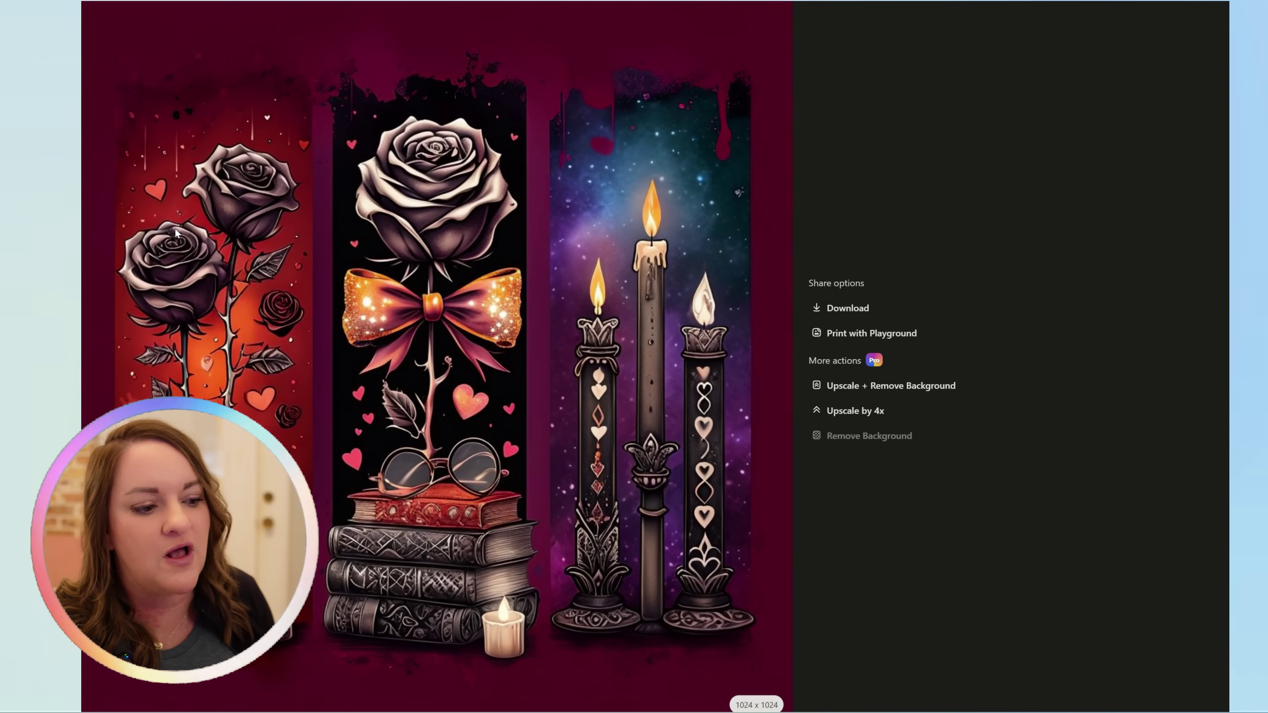